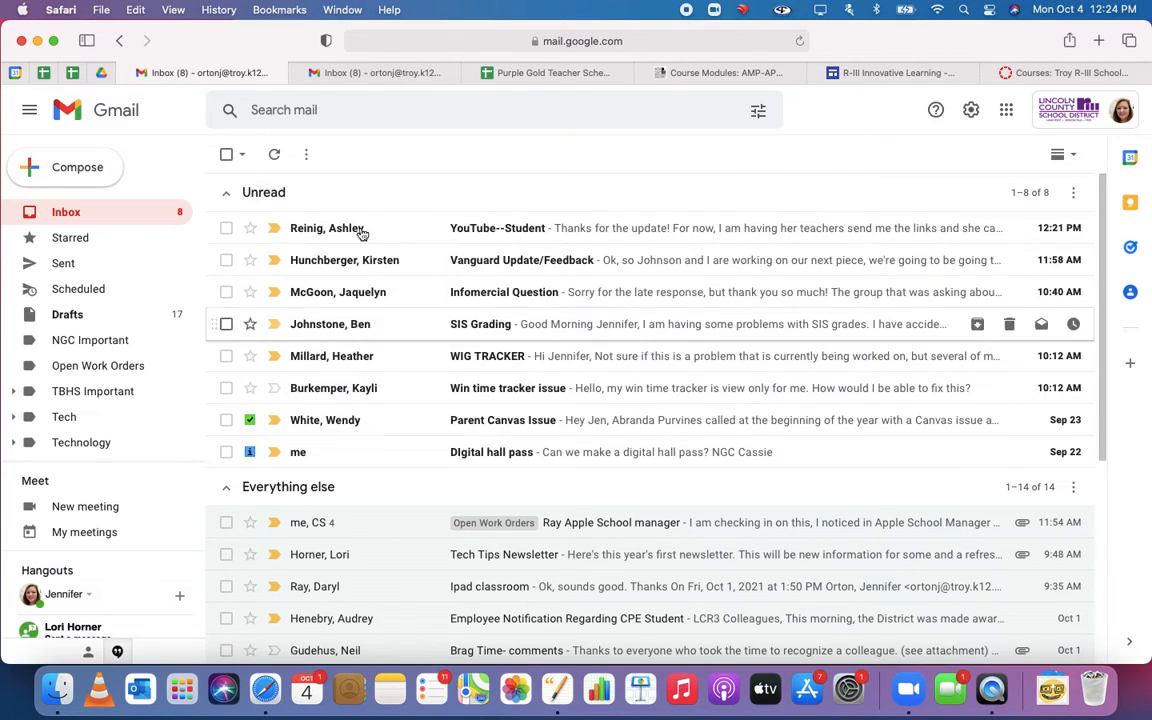
Look over the inbox's Unread and Everything else sections and switch to the second Gmail tab showing quick settings
scroll(308, 420, down, 5)
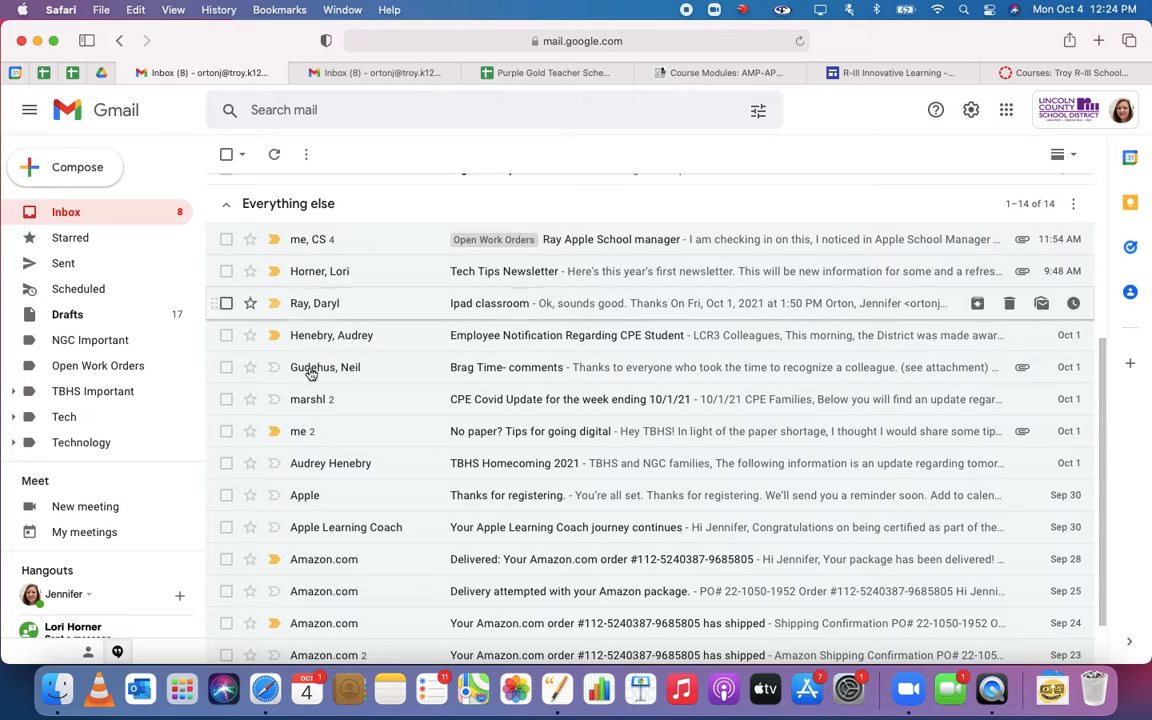
scroll(296, 527, down, 1)
scroll(296, 528, up, 4)
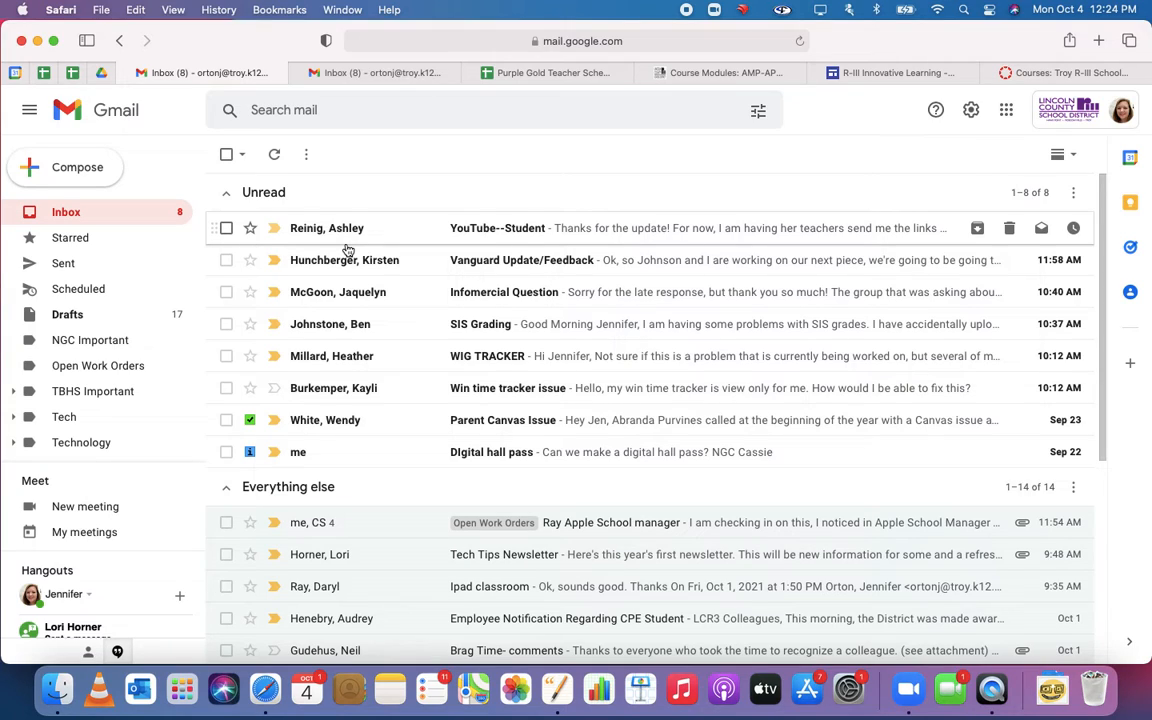
mouse_move(351, 397)
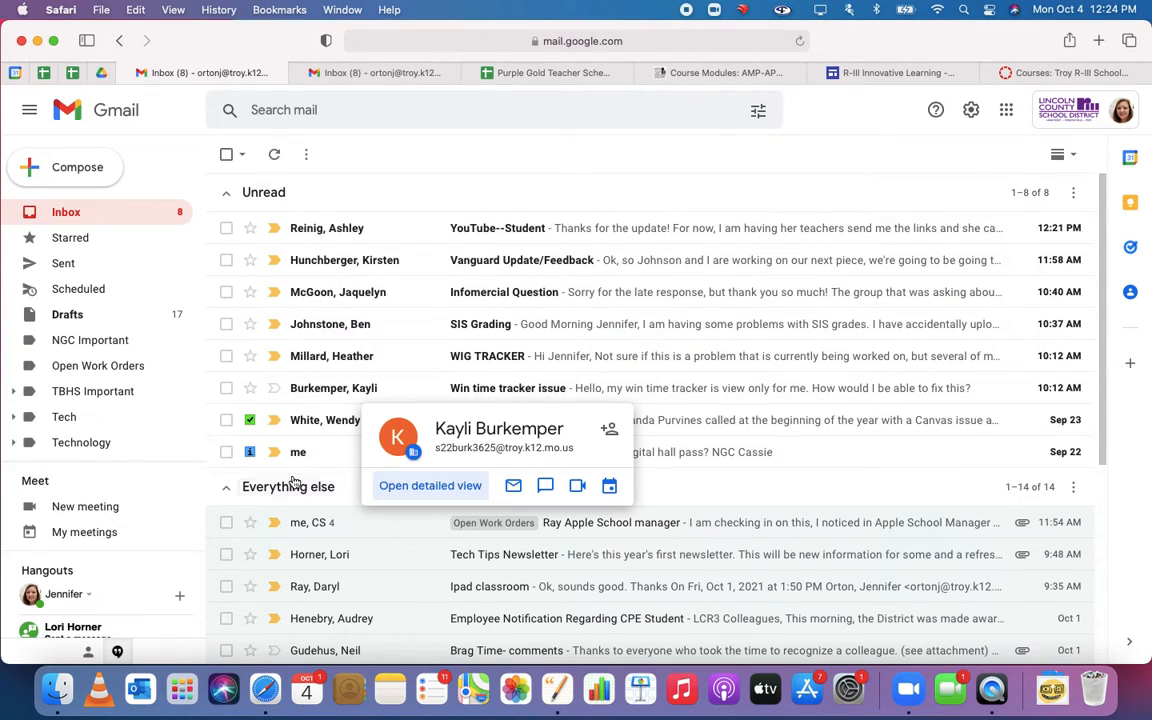
click(372, 77)
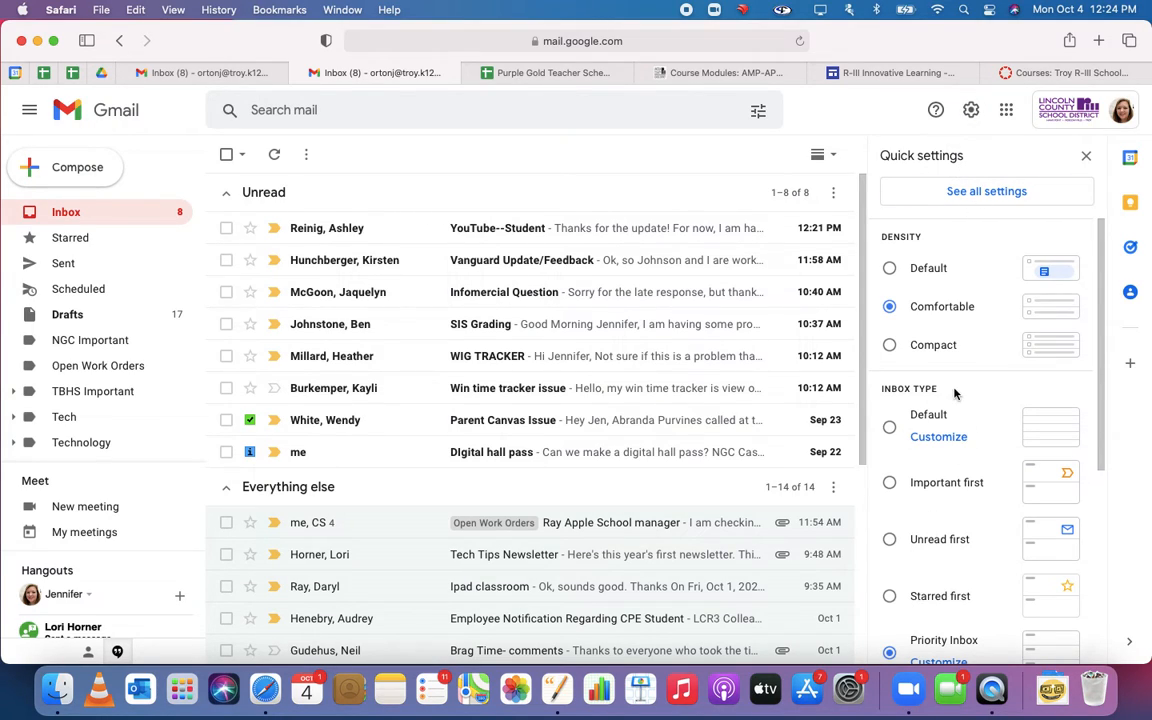
Try the Default, Comfortable and Compact inbox densities and return to Comfortable
click(912, 270)
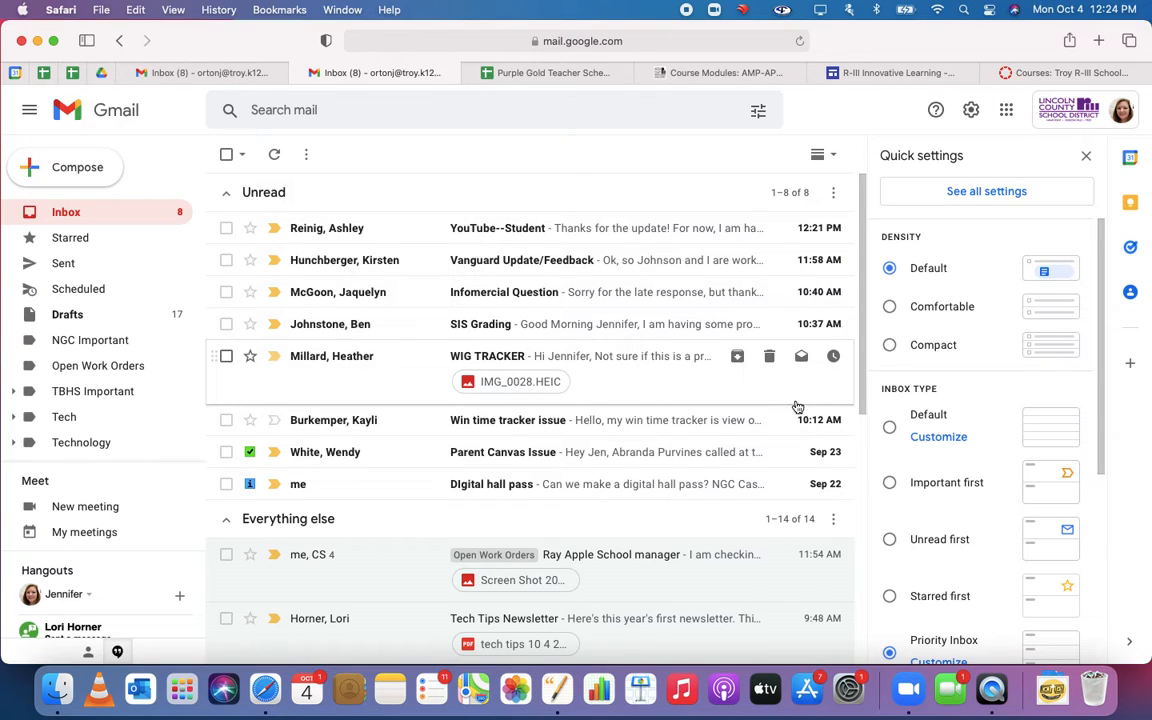
click(958, 305)
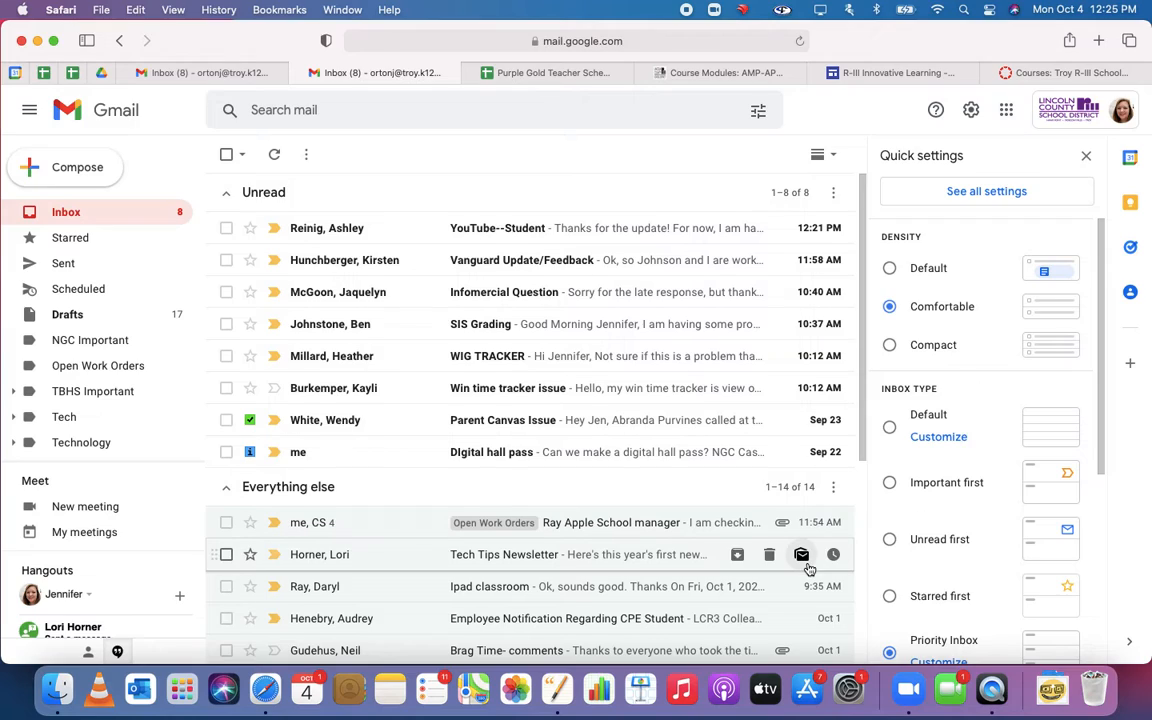
scroll(795, 545, down, 1)
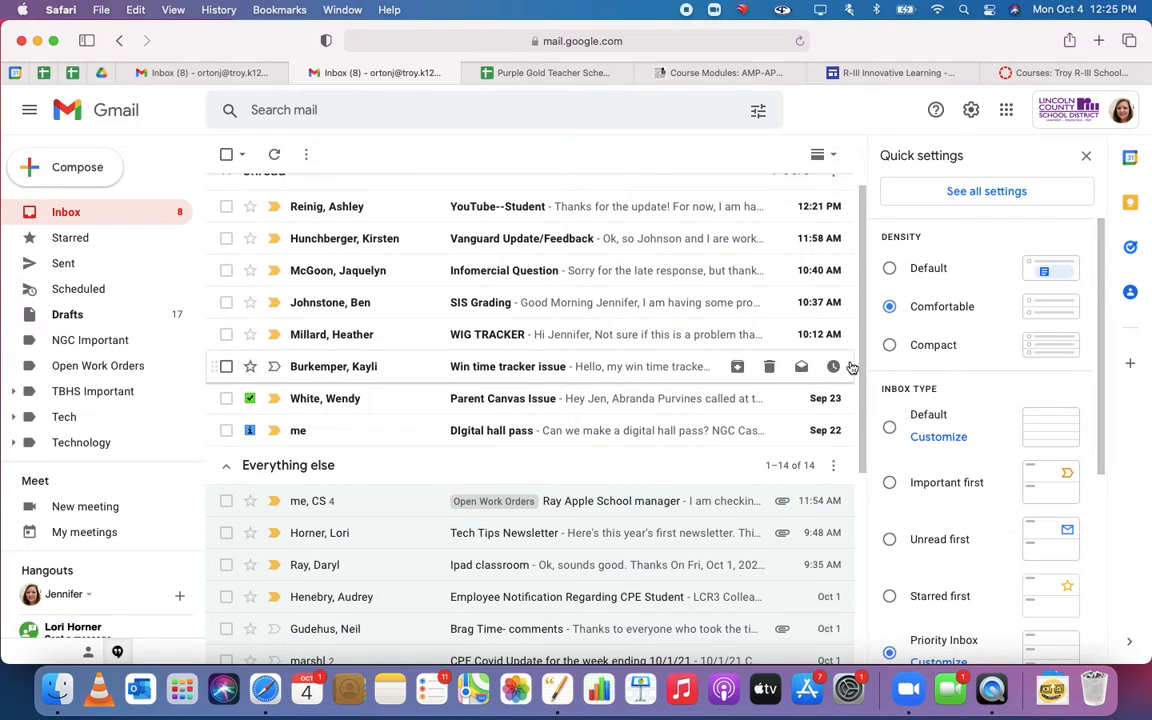
click(933, 346)
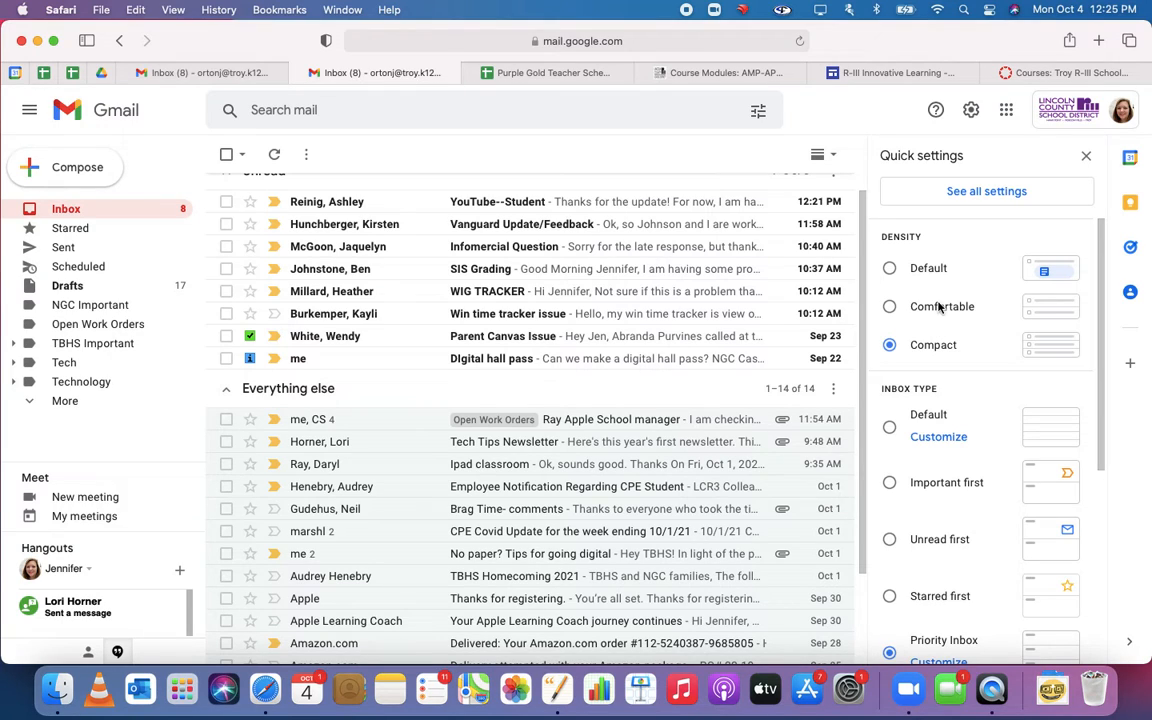
click(902, 309)
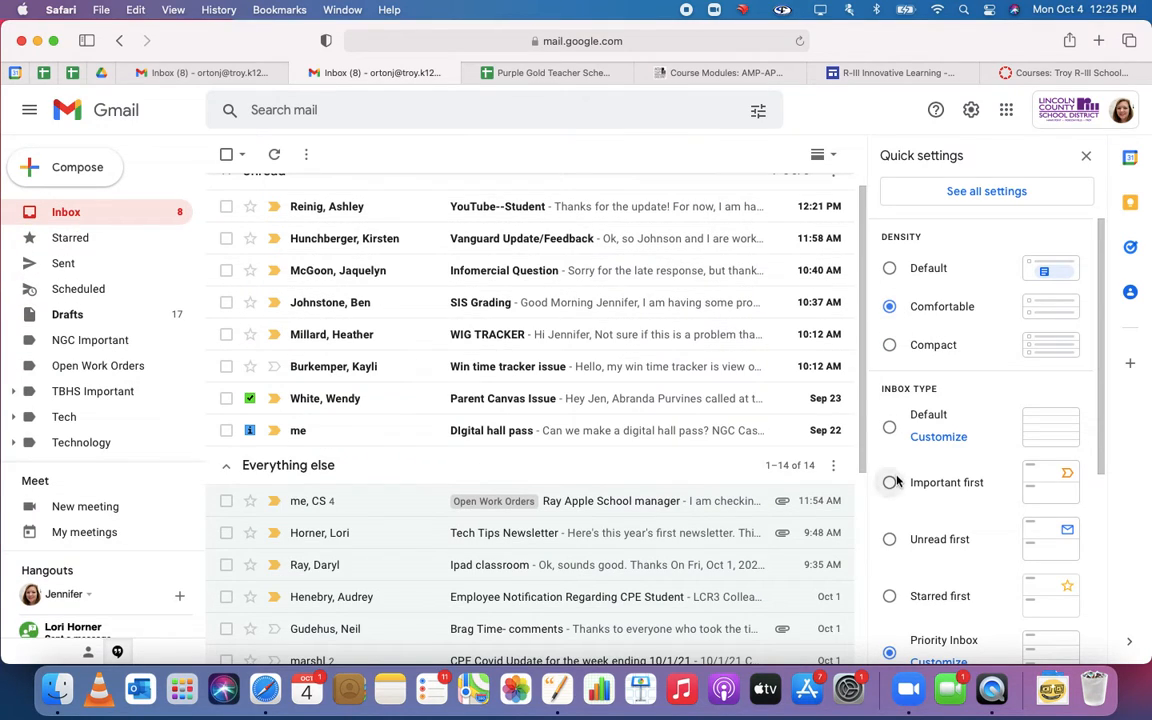
Open the customization settings for the Priority Inbox type
scroll(905, 495, down, 2)
scroll(923, 513, down, 2)
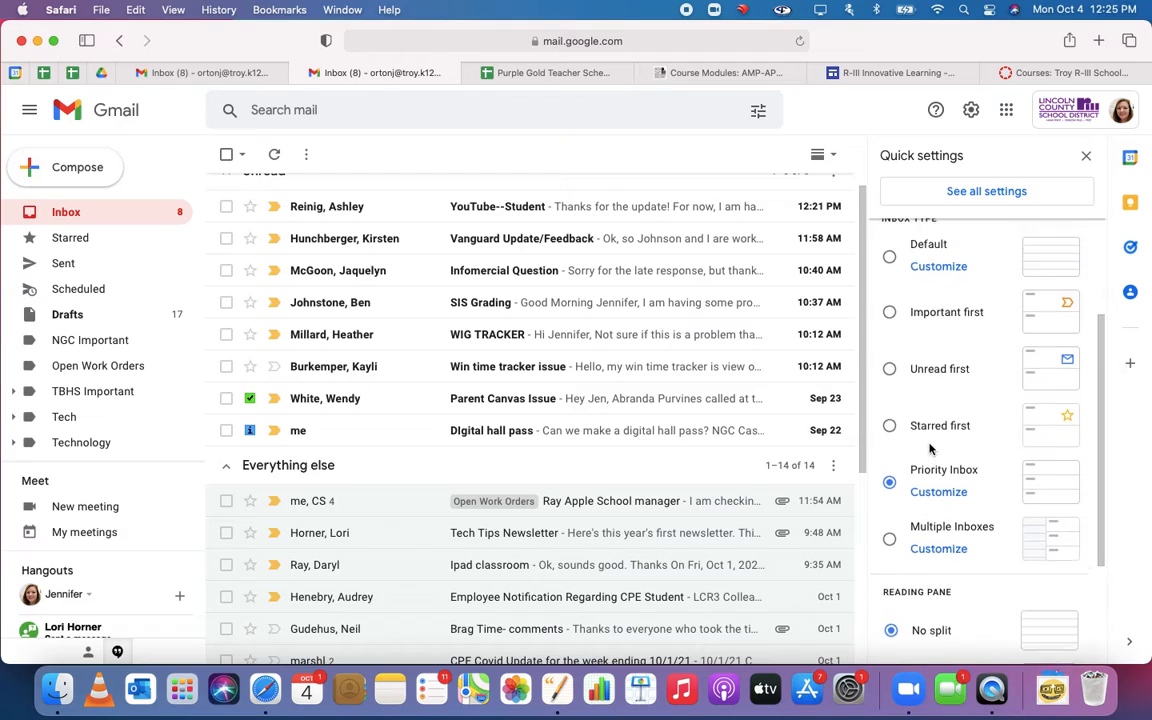
scroll(930, 450, up, 2)
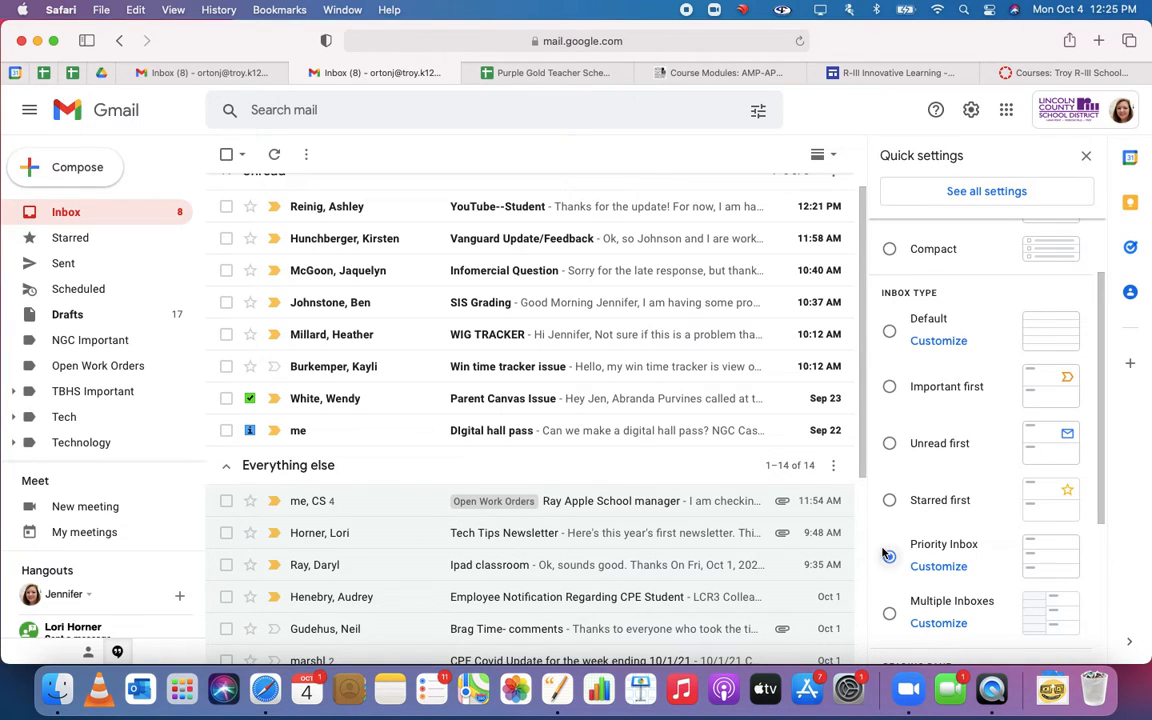
click(938, 567)
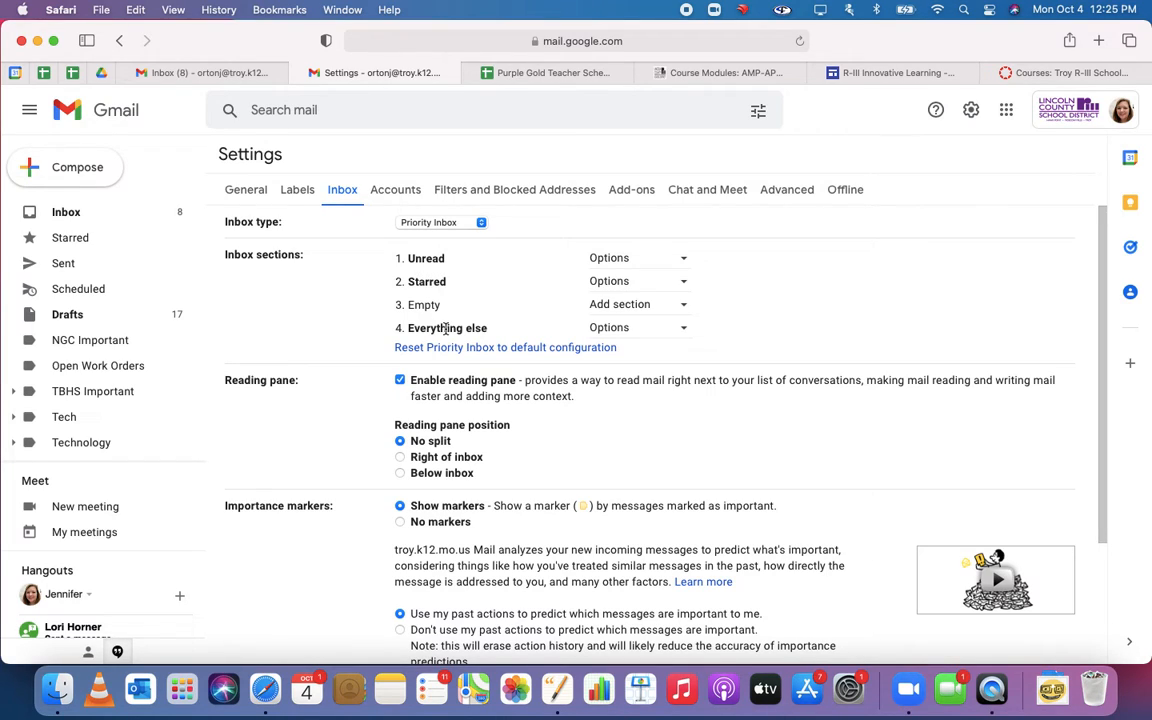
Check the options available for the Unread inbox section and review the remaining reading pane, importance marker and filtered mail settings
click(618, 257)
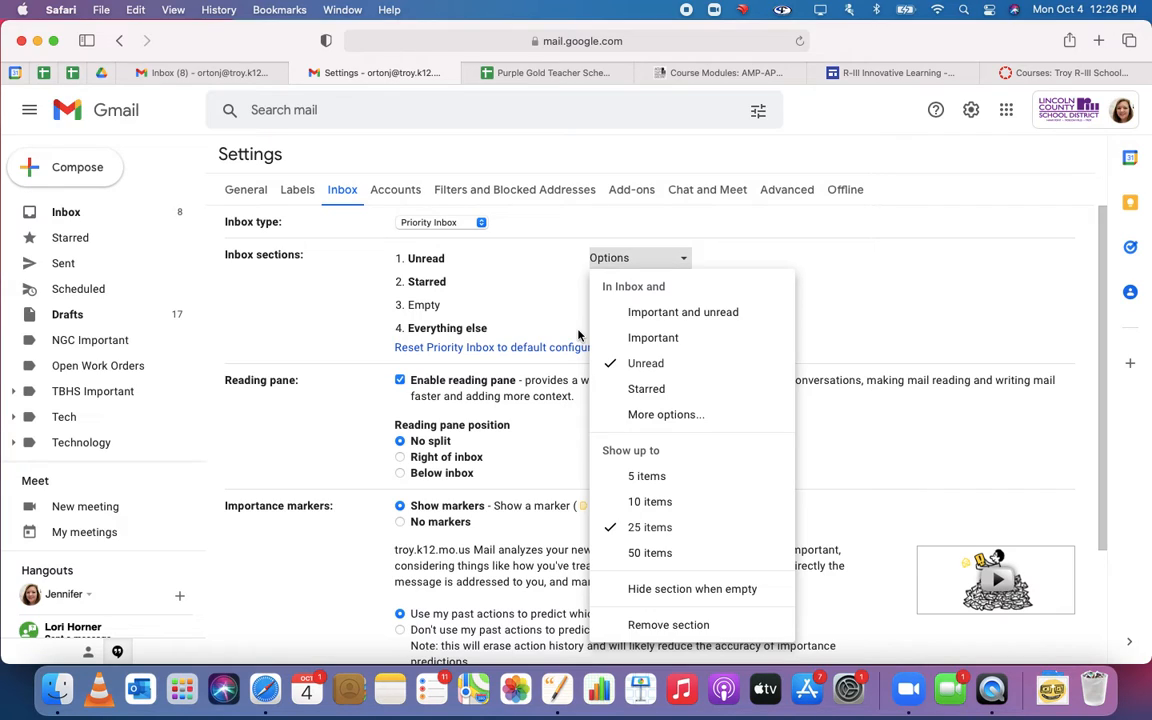
click(622, 228)
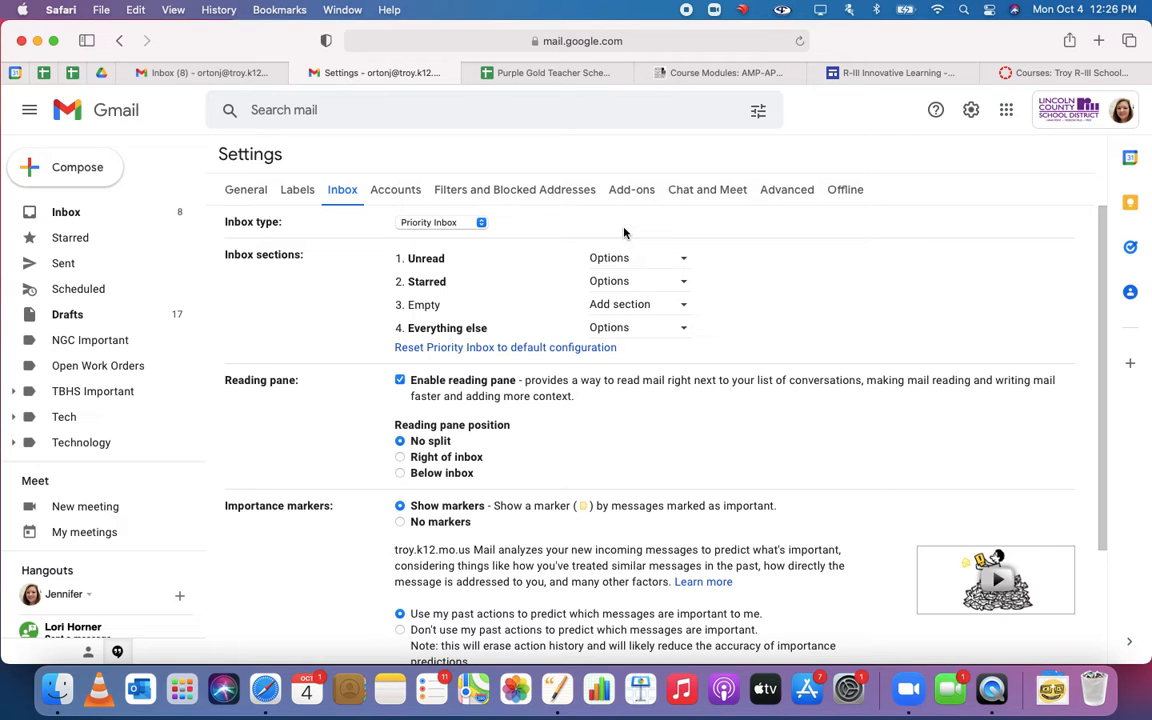
scroll(581, 311, down, 3)
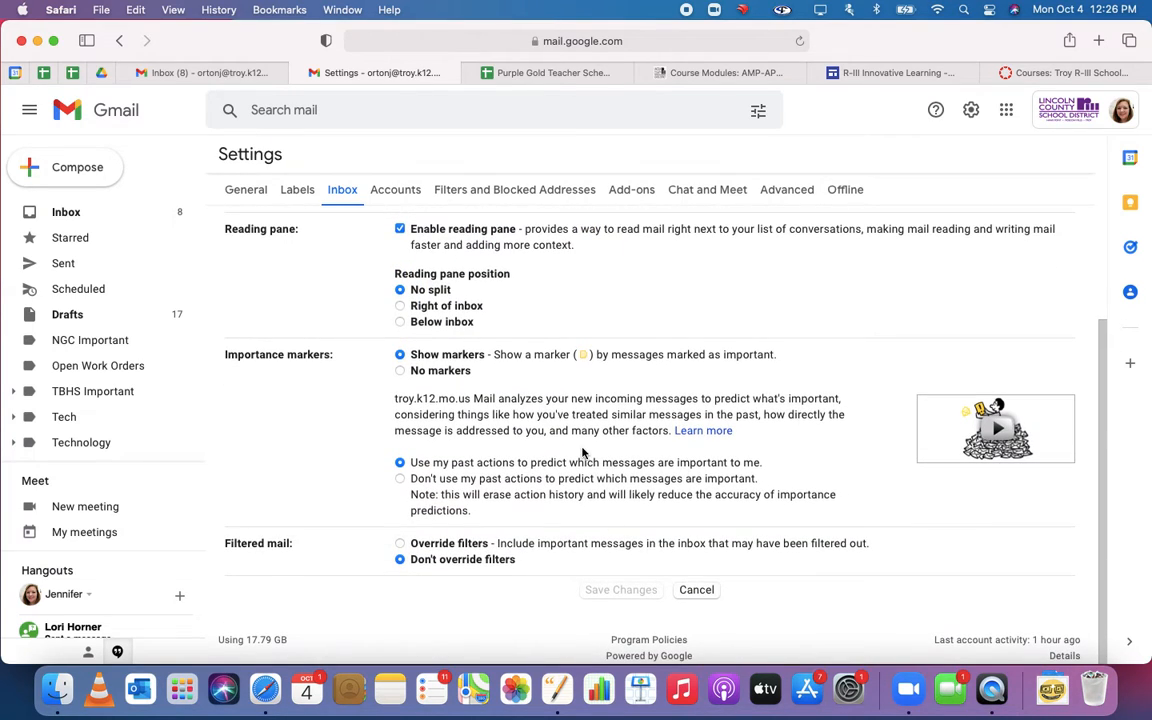
scroll(581, 452, up, 3)
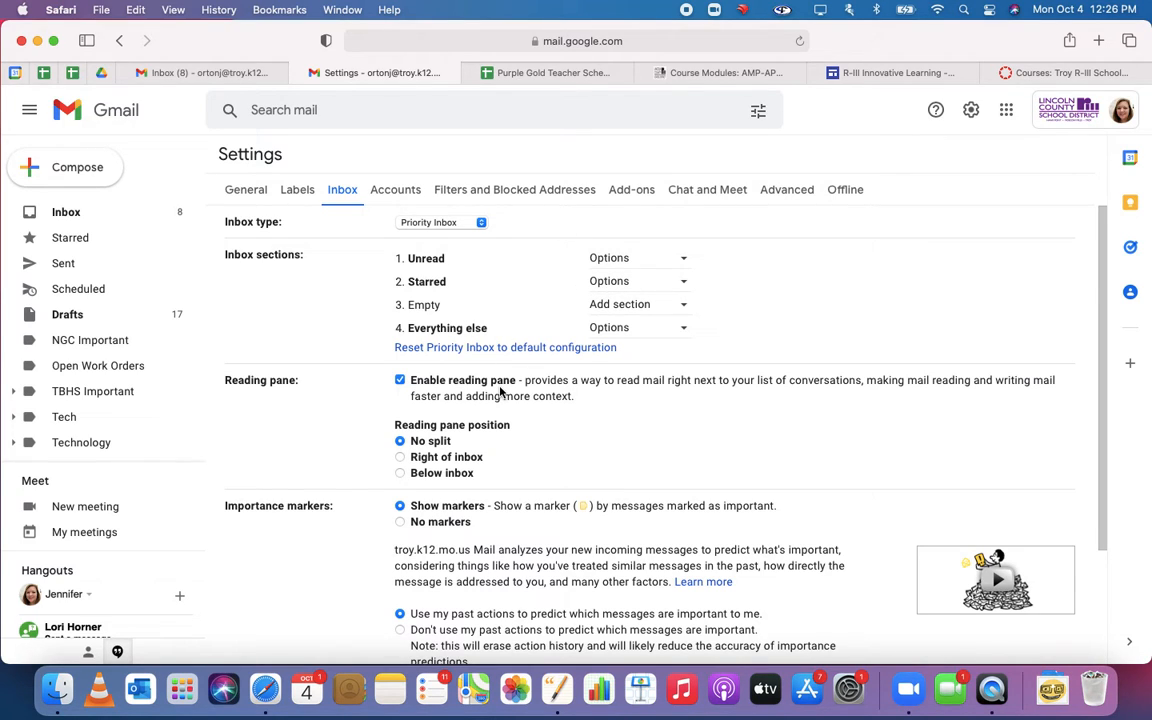
scroll(500, 390, down, 3)
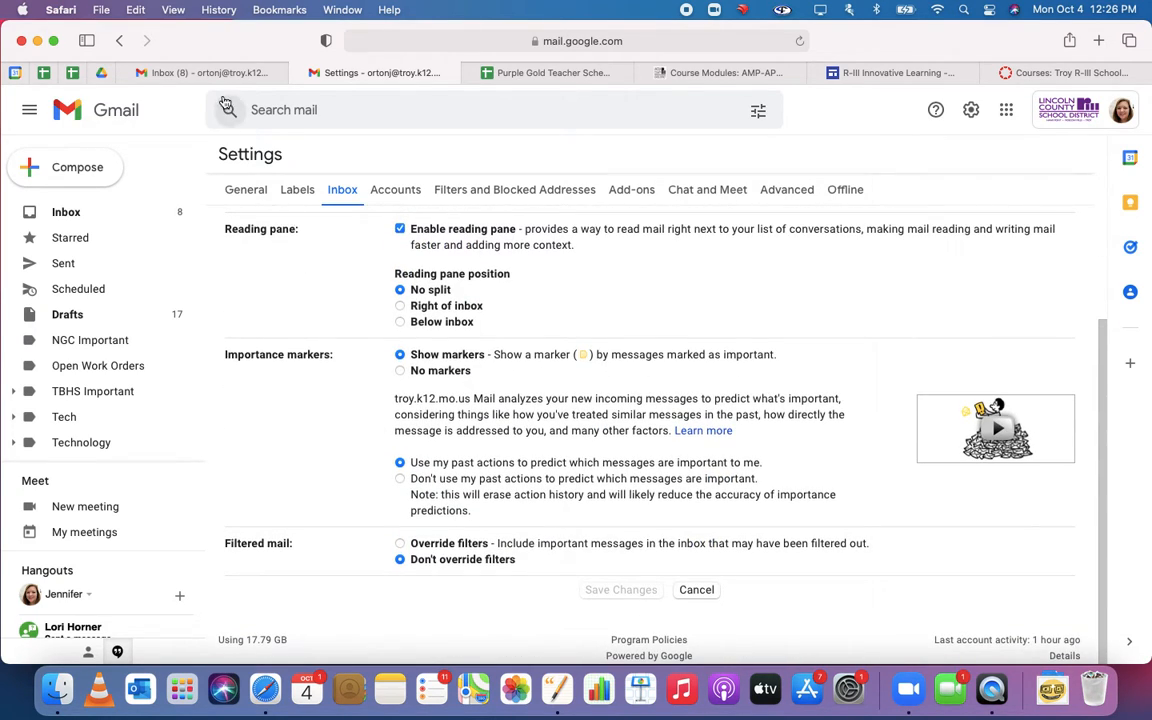
Return to the first Gmail tab and show the starred messages
click(150, 70)
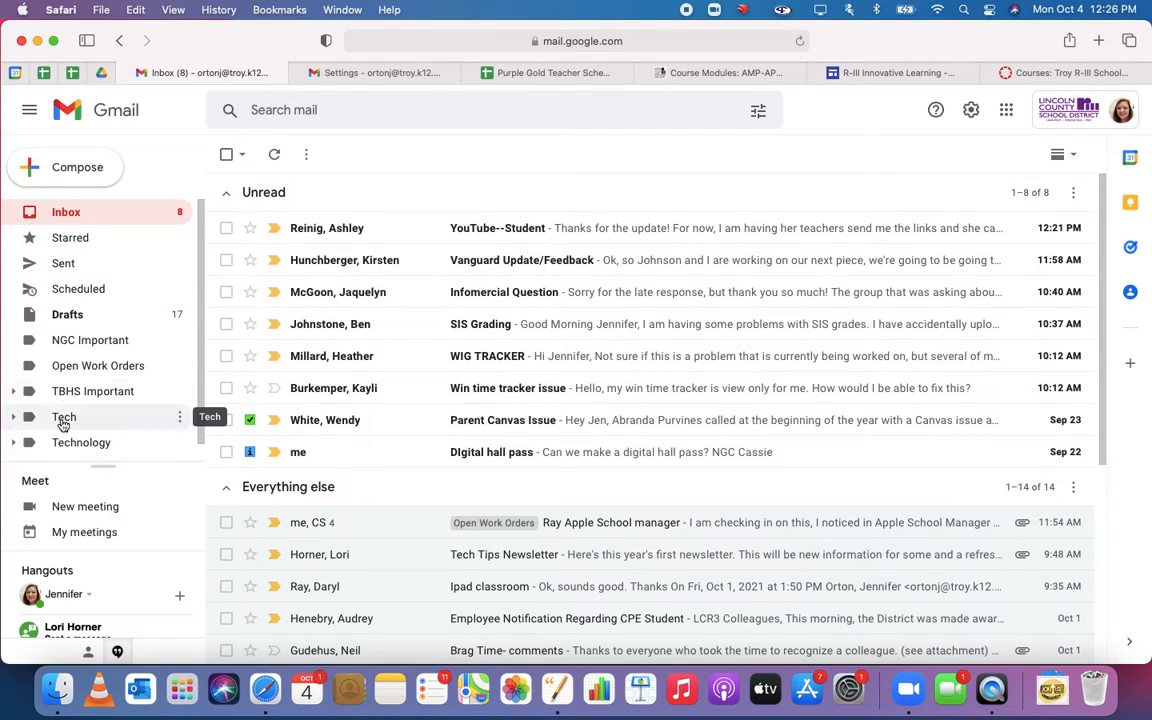
click(70, 240)
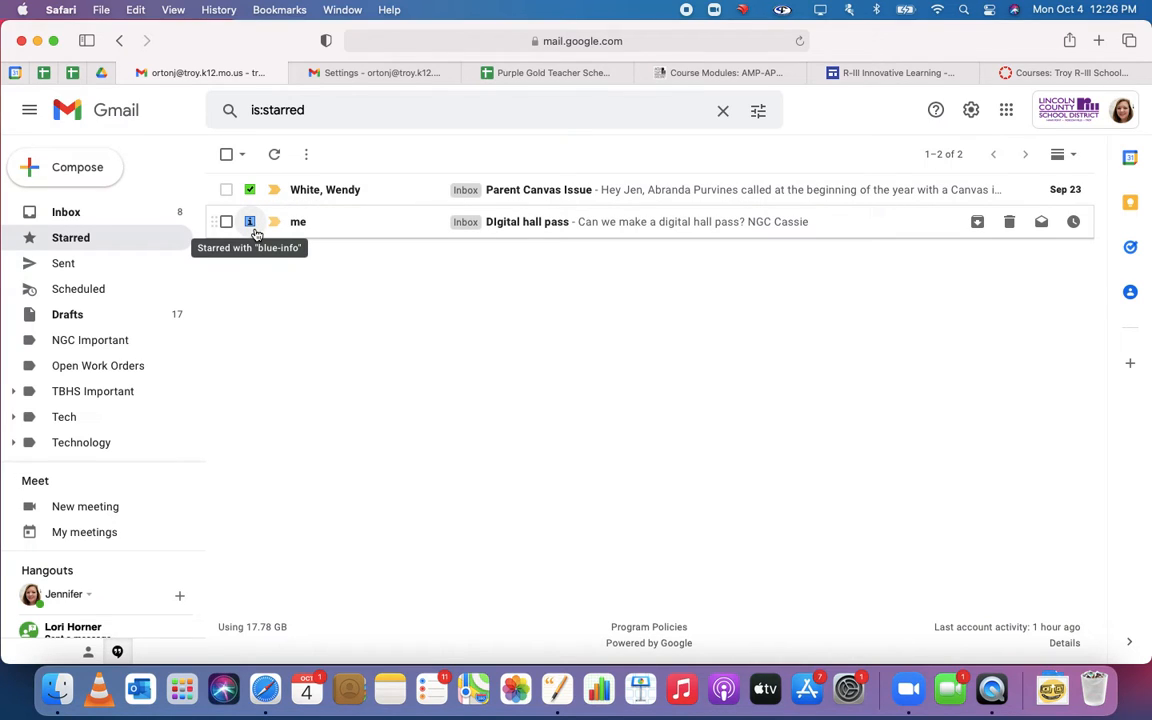
Try adding the green star to the In use stars in the General settings and return it to Not in use
click(322, 73)
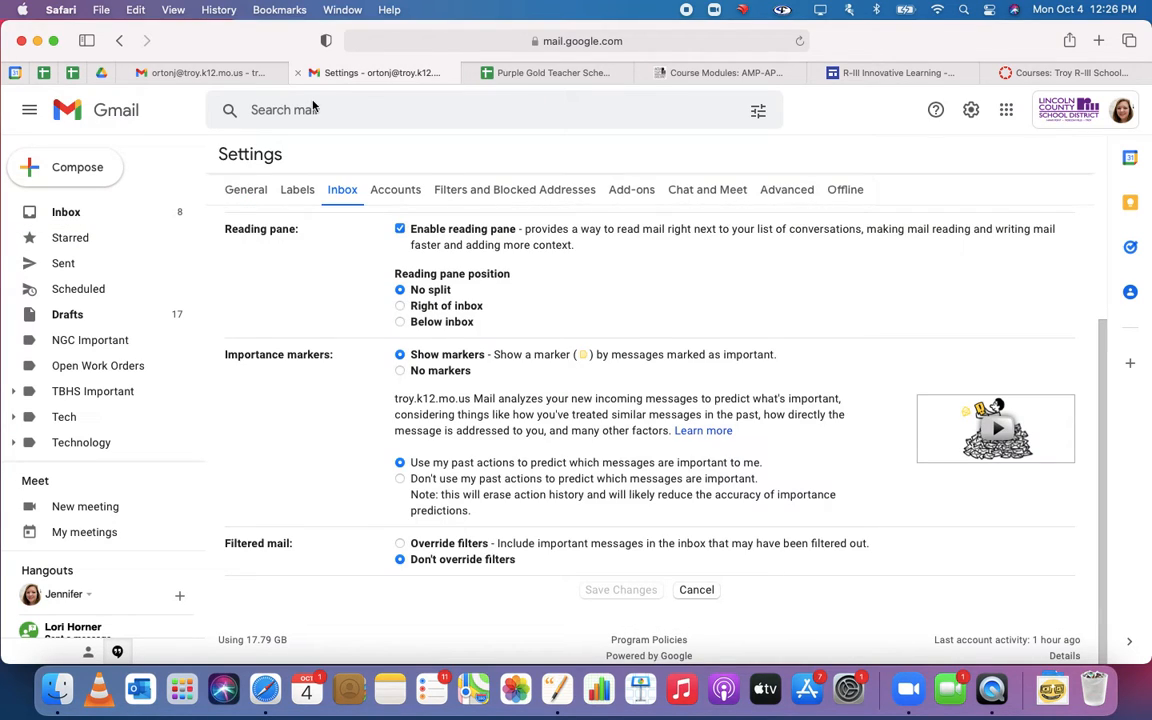
click(244, 194)
scroll(313, 414, down, 1)
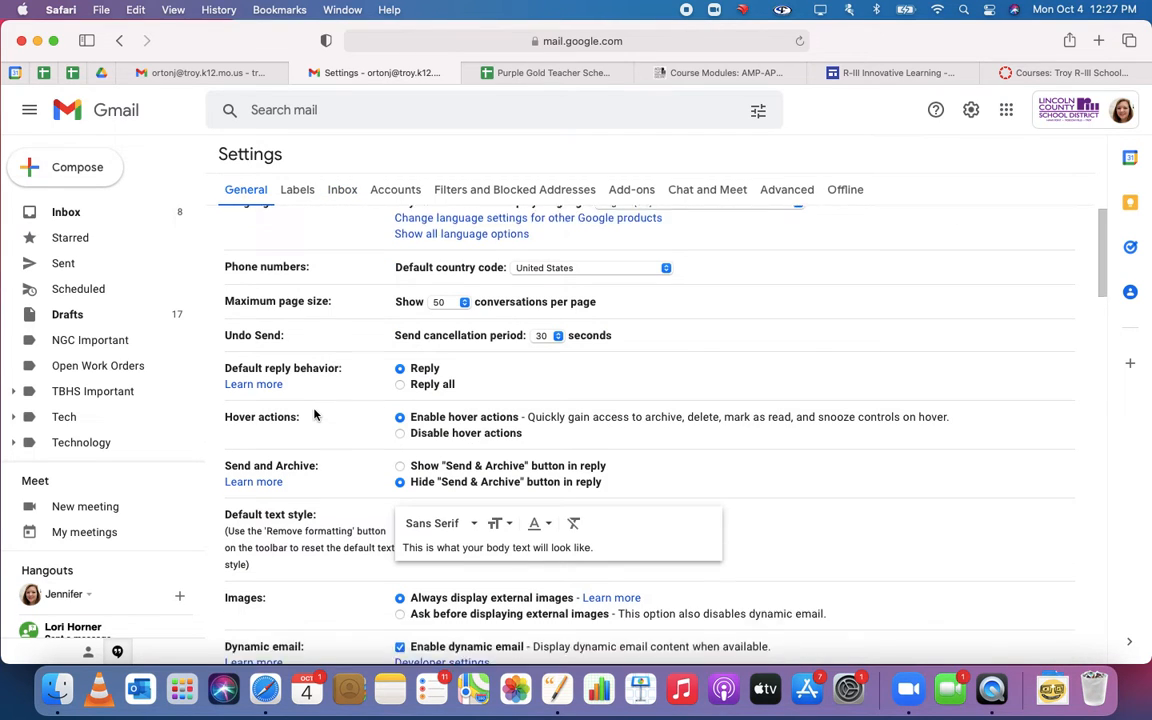
scroll(313, 414, down, 15)
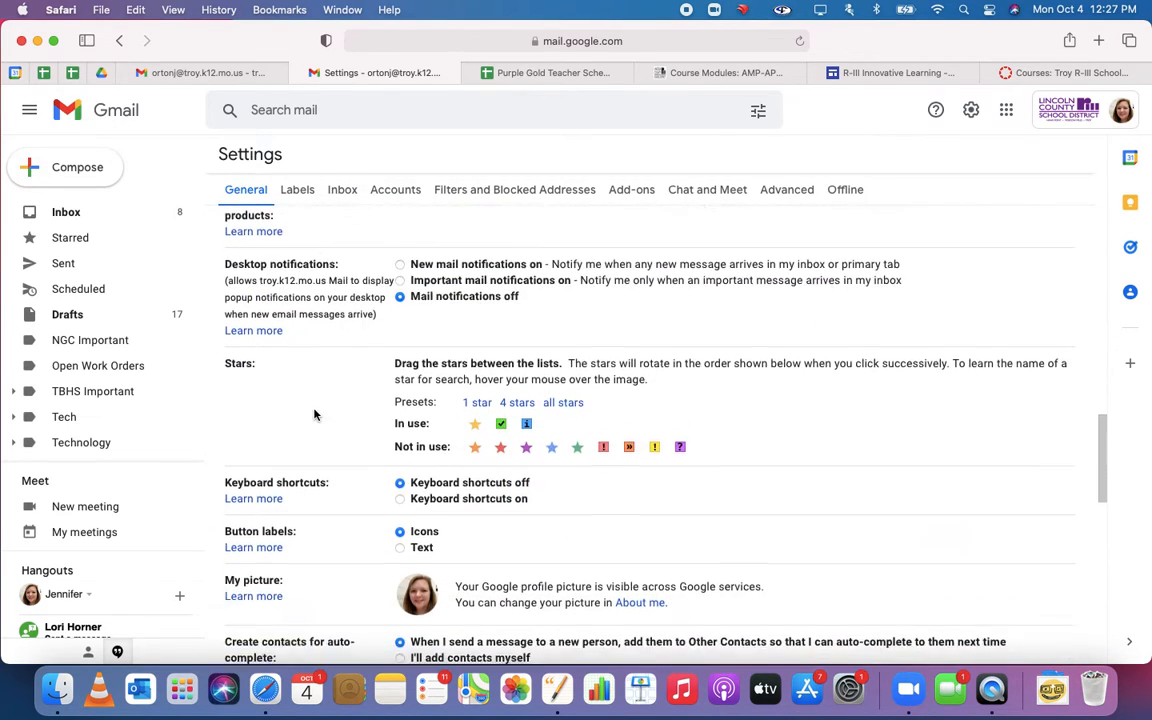
scroll(313, 414, down, 1)
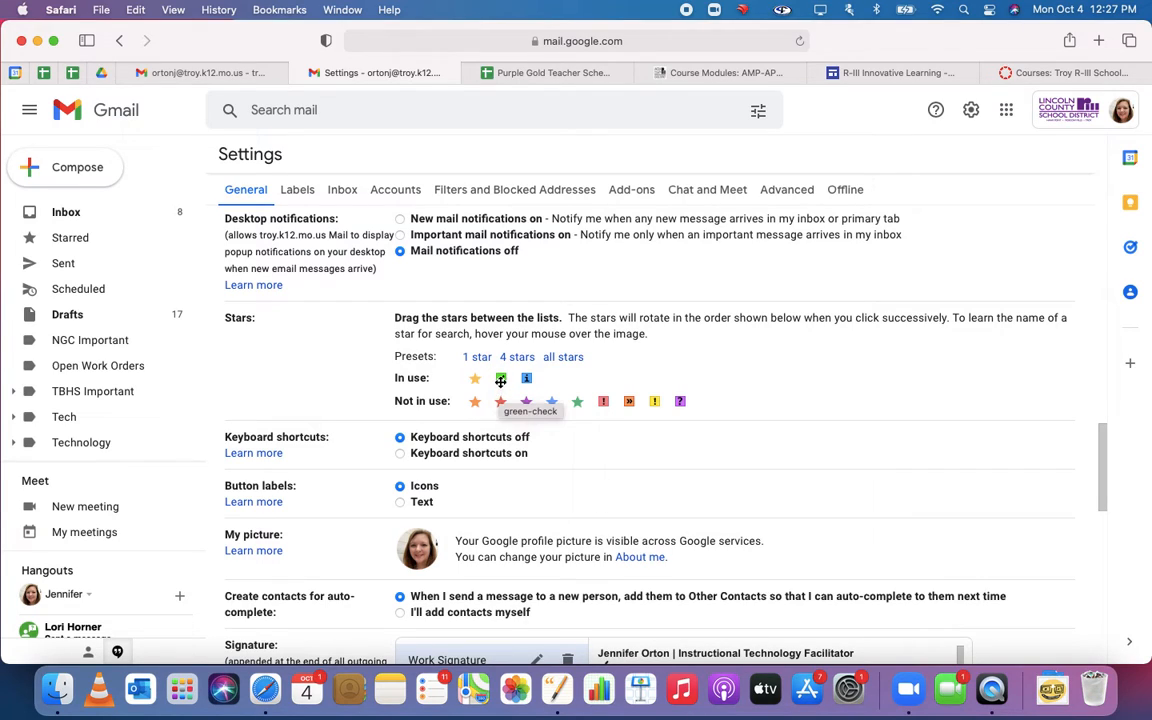
drag(577, 401, 551, 378)
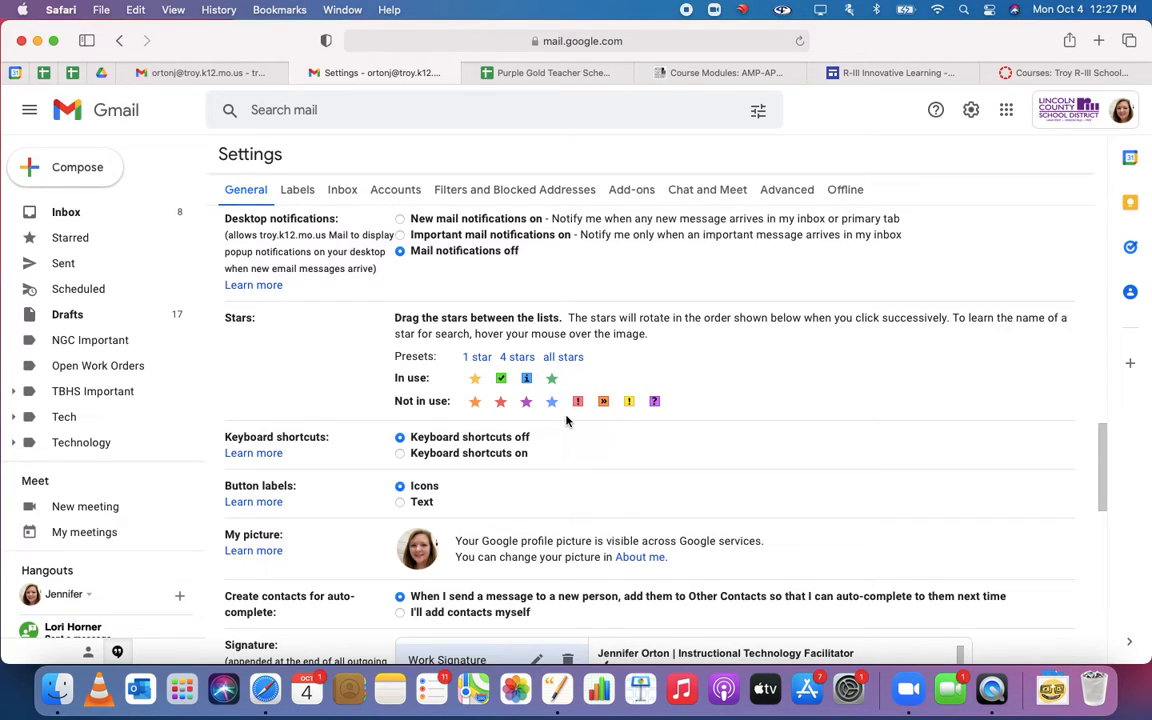
drag(551, 384, 555, 404)
scroll(537, 594, down, 5)
scroll(537, 594, down, 6)
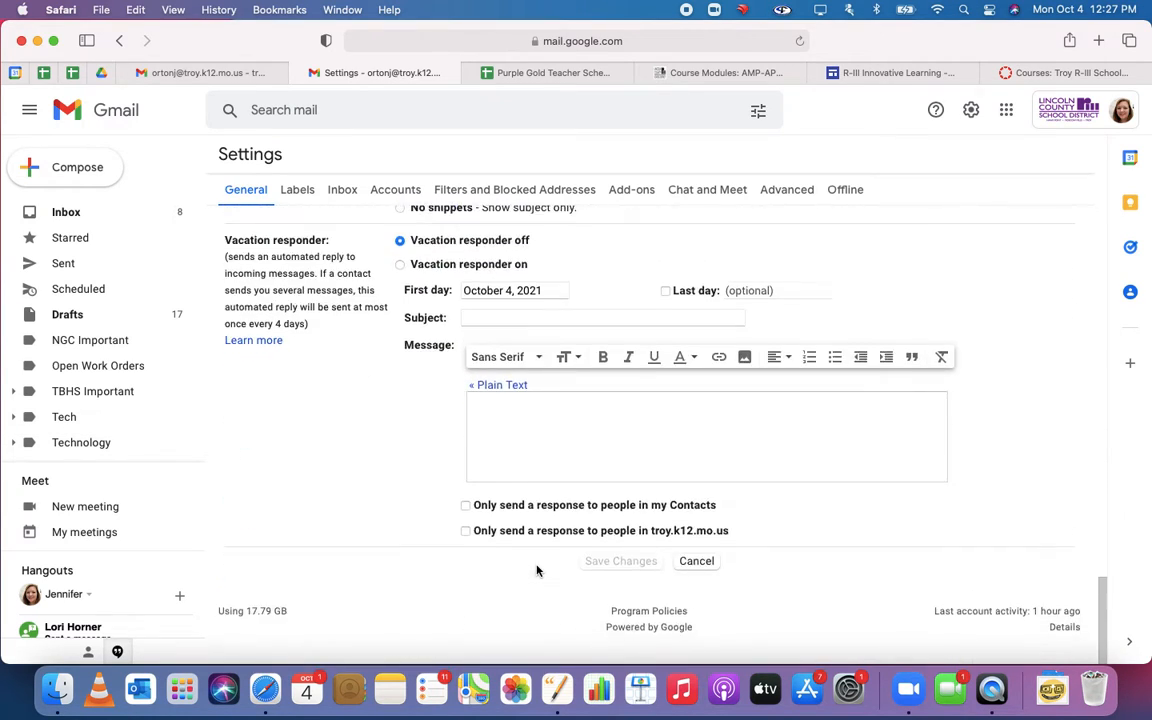
Create a new label named Documentation in the first Gmail tab, without nesting it under another label
click(175, 72)
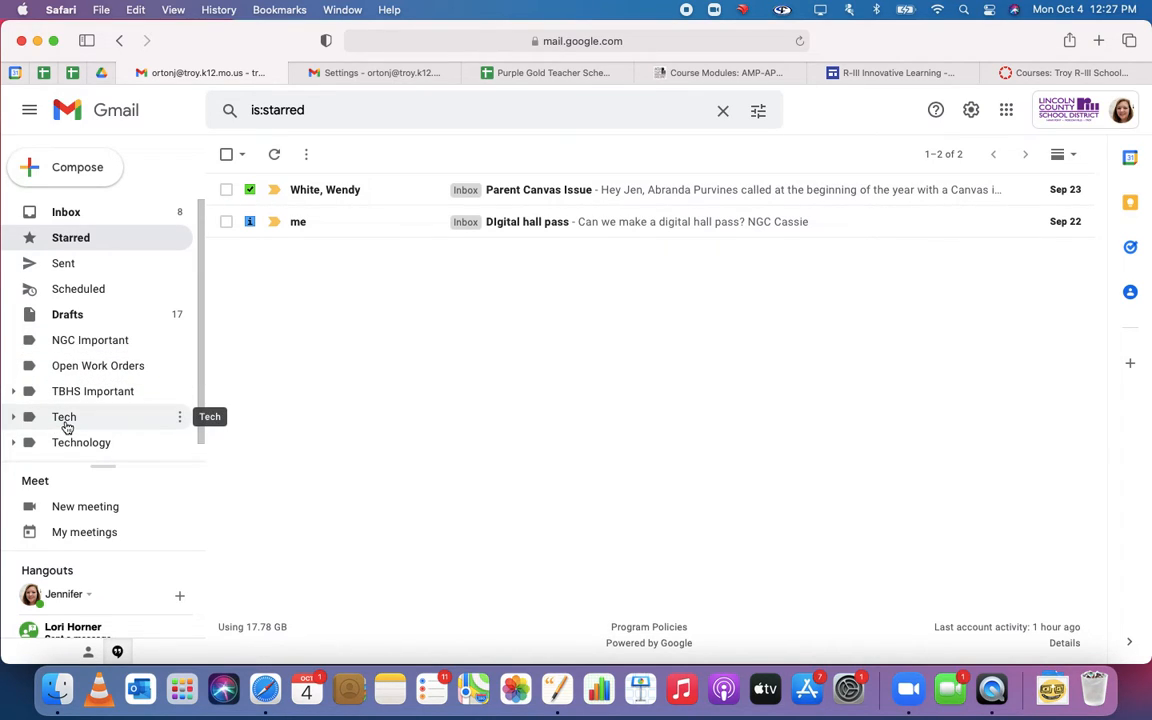
scroll(66, 427, down, 1)
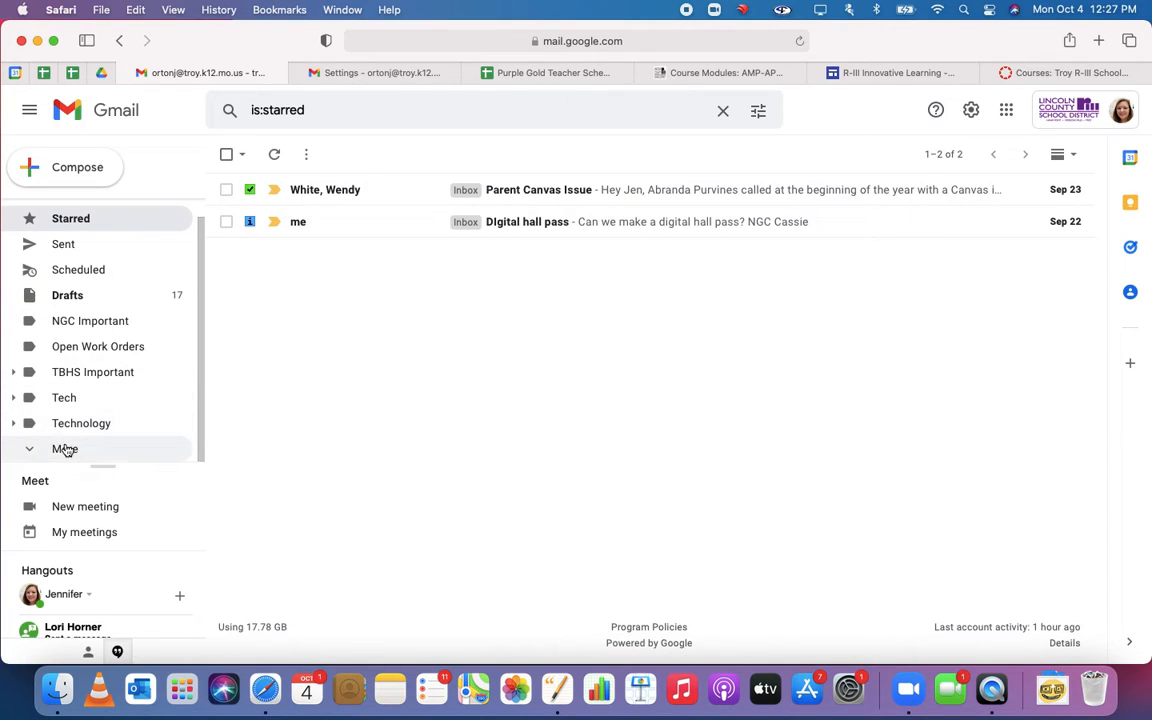
click(58, 450)
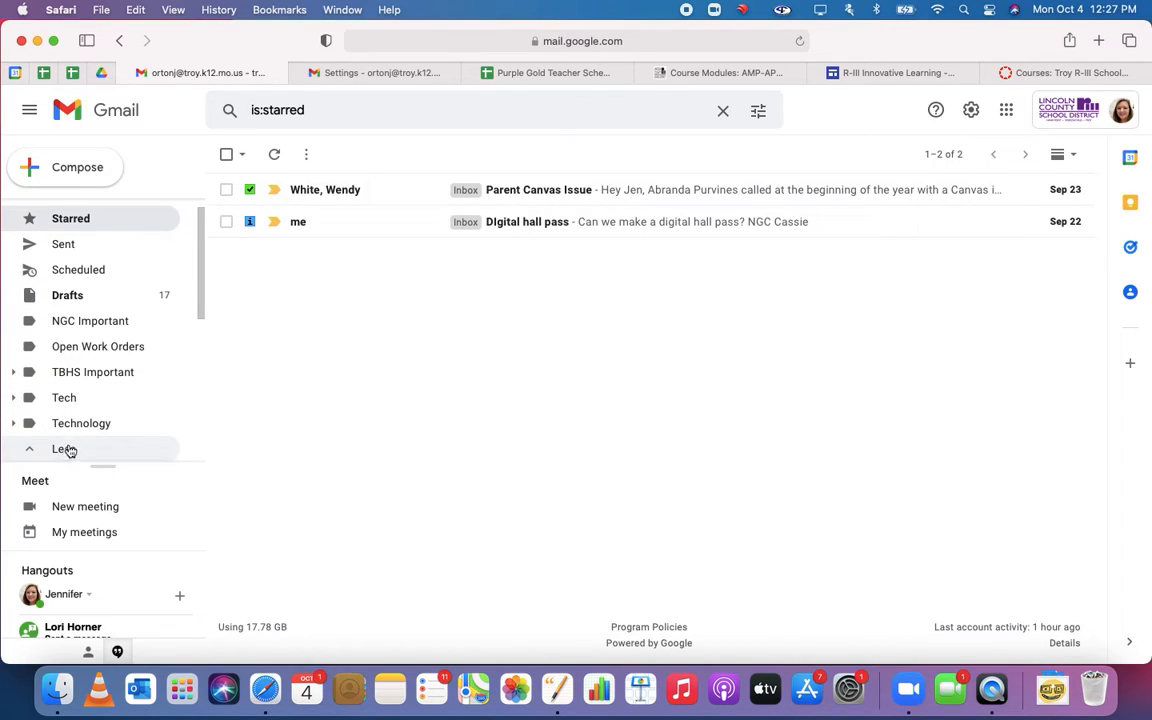
scroll(70, 440, down, 1)
scroll(85, 421, down, 5)
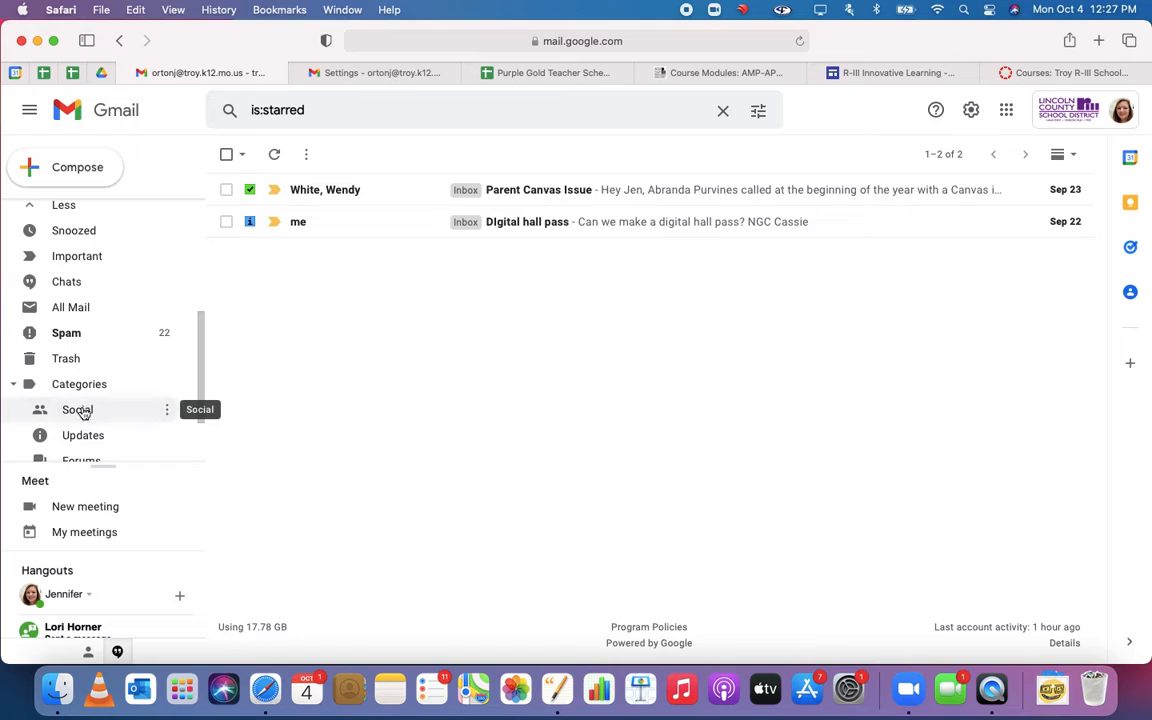
scroll(80, 393, down, 3)
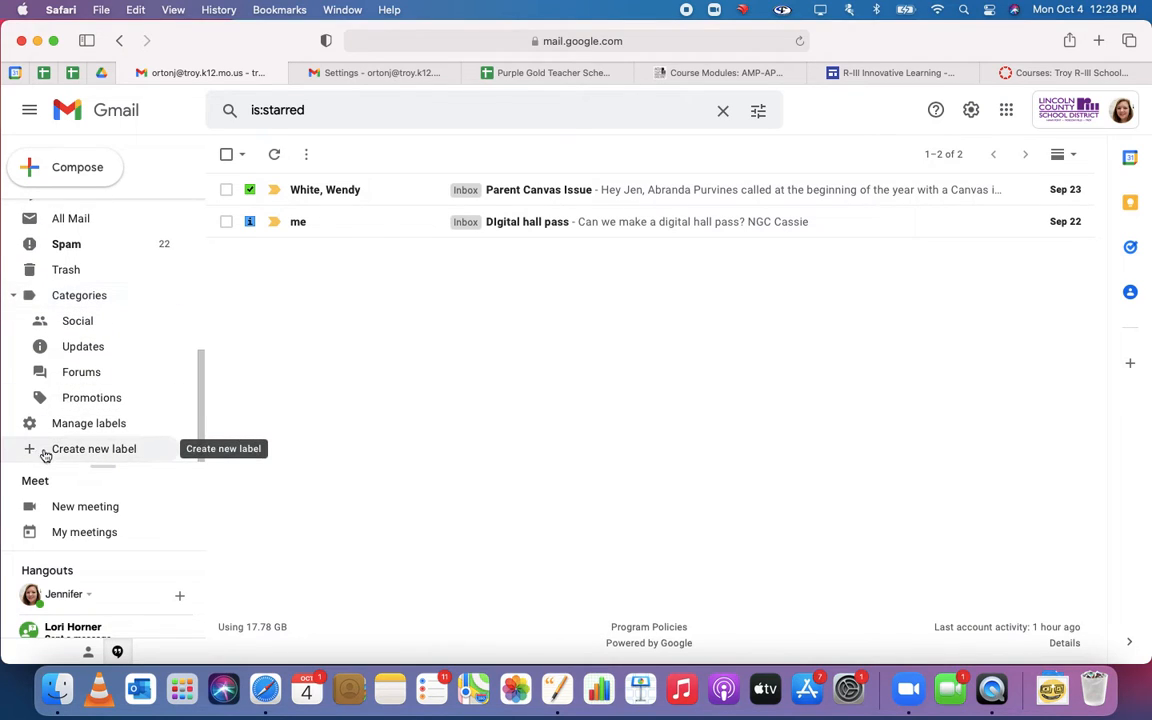
click(74, 450)
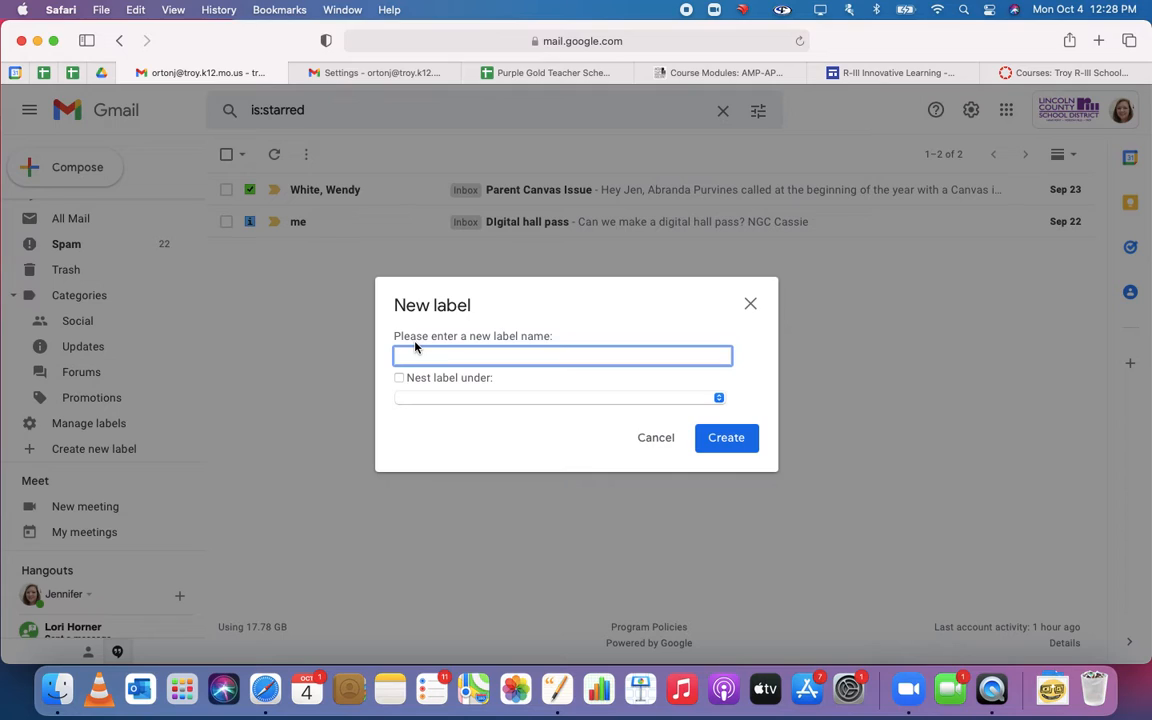
text(Documentation)
click(720, 439)
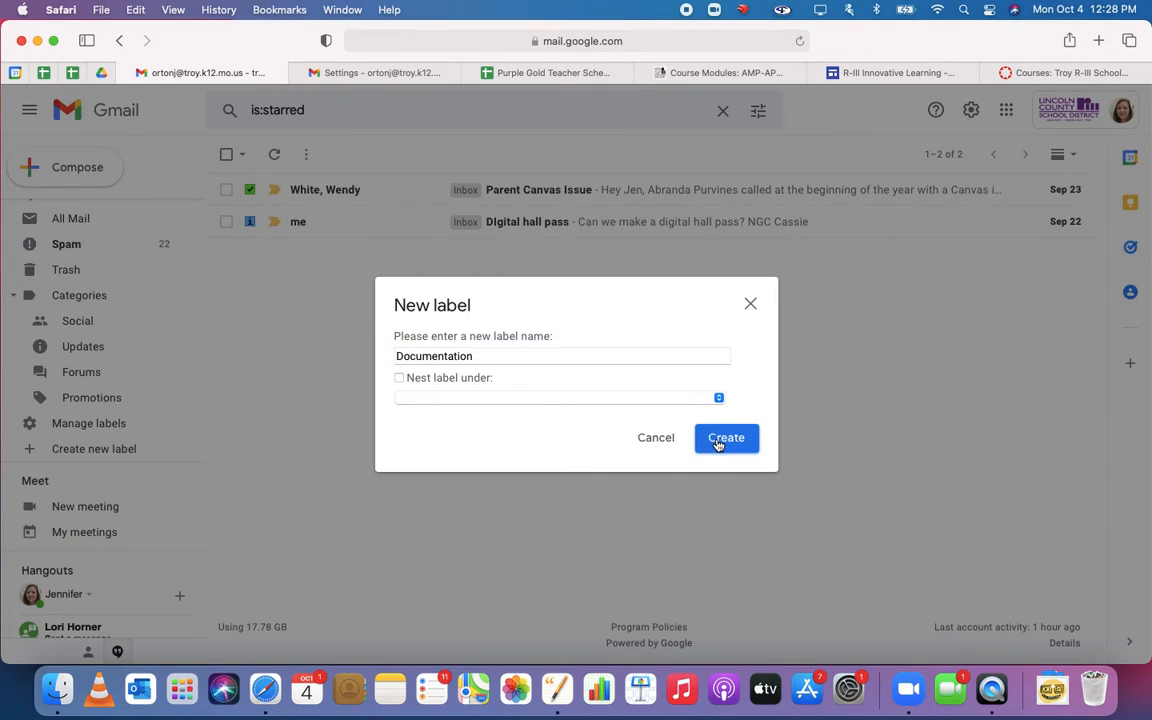
Expand the Technology label to view its nested labels and look over the label list
scroll(51, 366, up, 5)
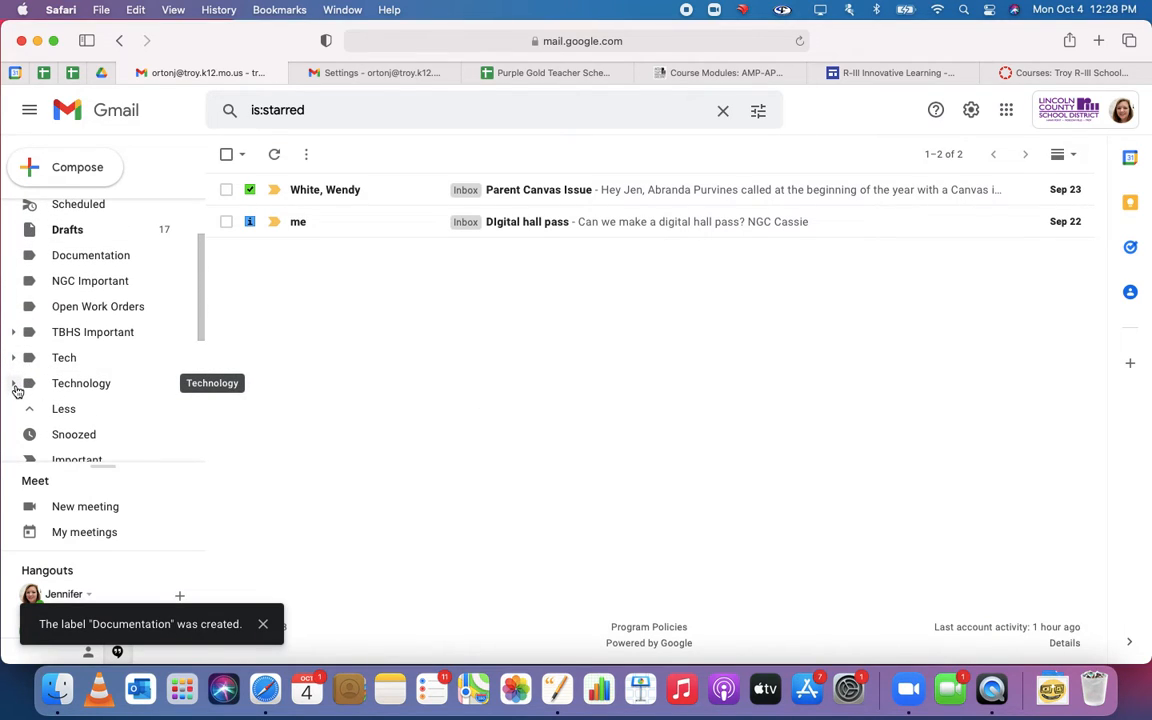
click(14, 385)
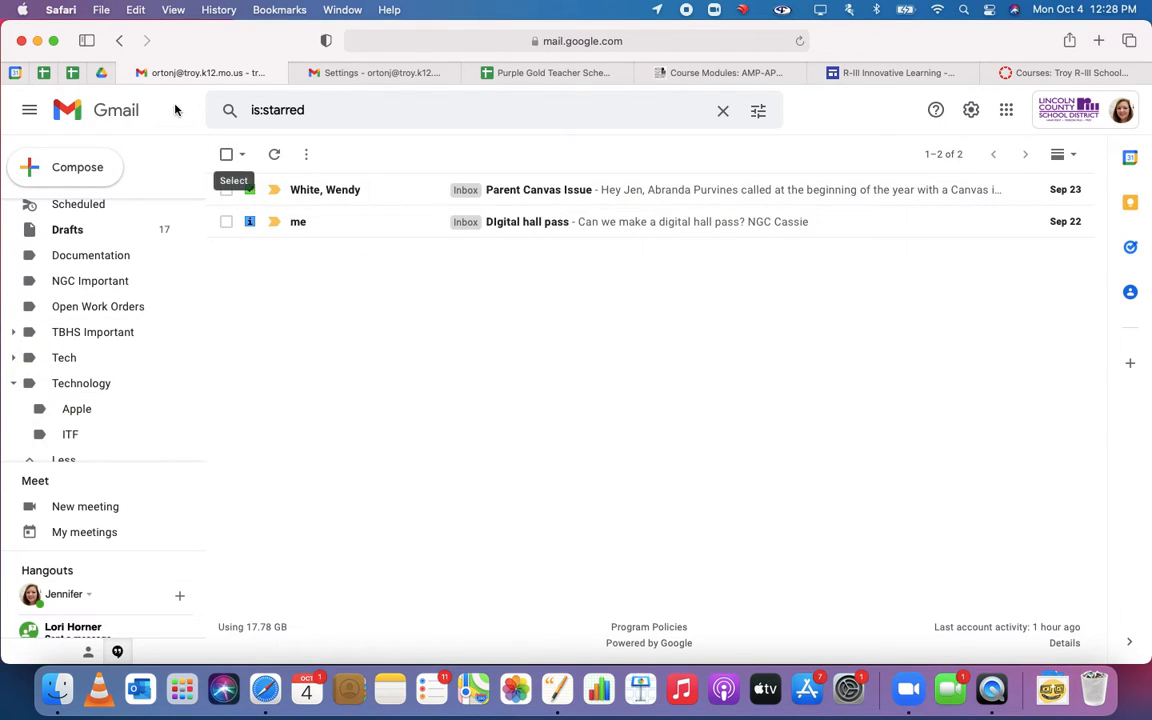
scroll(73, 290, up, 3)
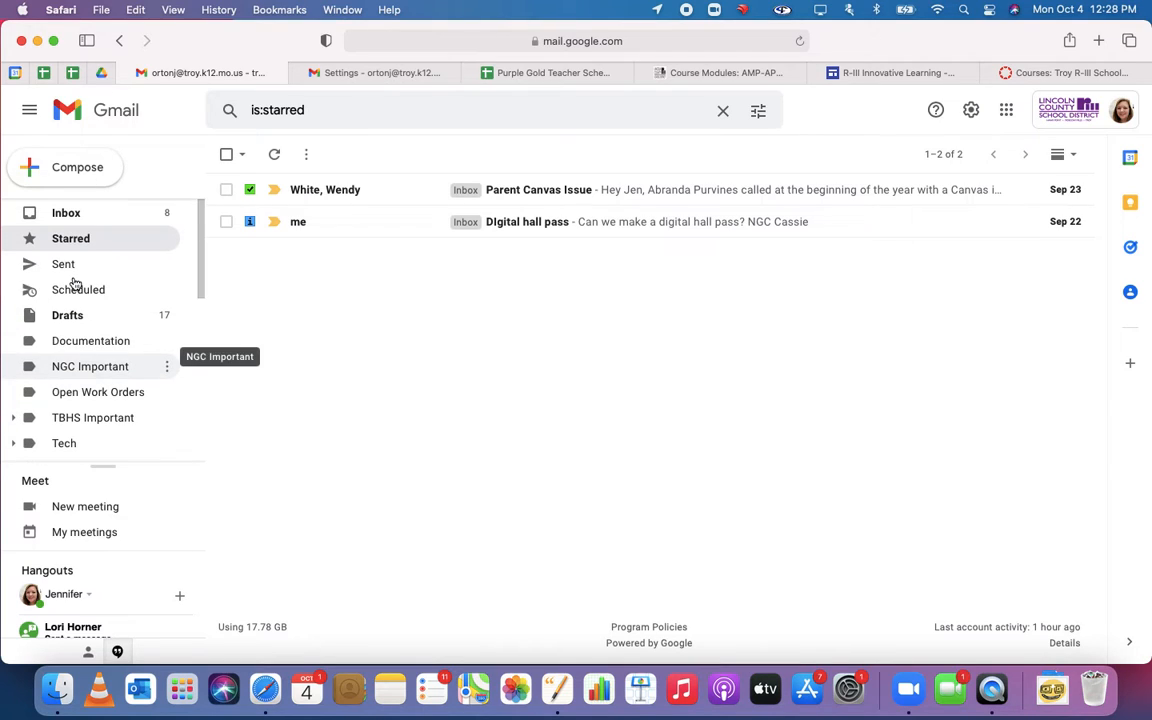
Return to the inbox and view the label choices for the first unread email, without applying any label
click(69, 213)
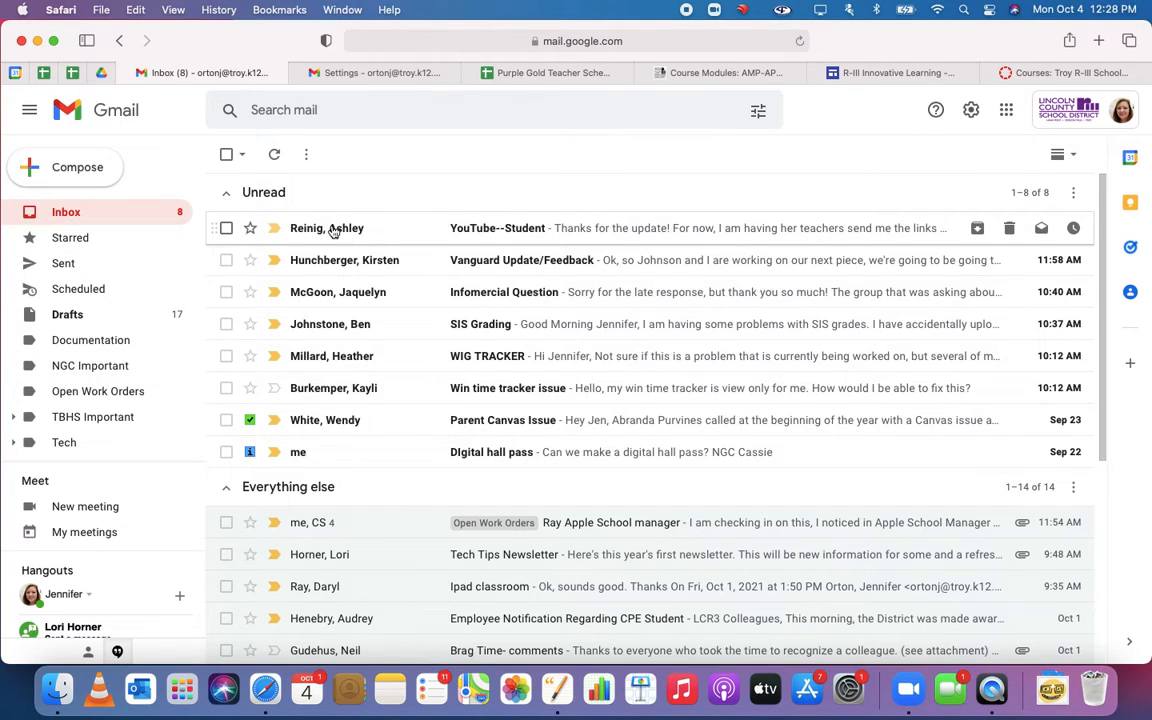
double_click(333, 229)
right_click(333, 229)
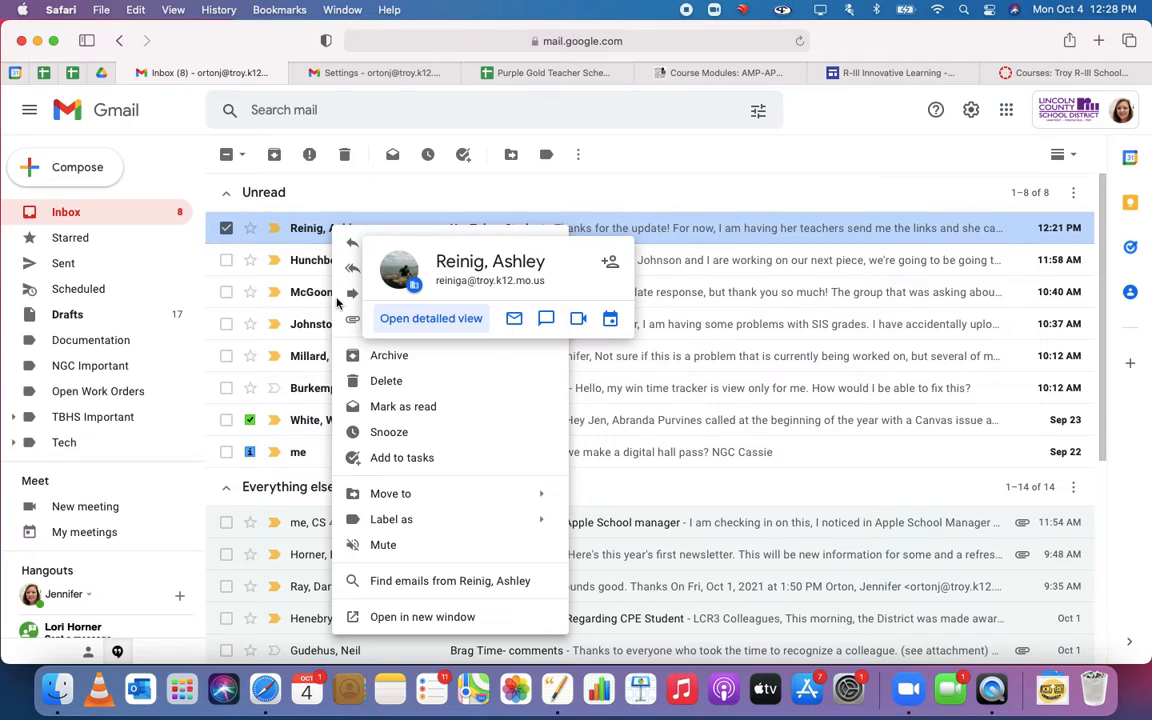
mouse_move(308, 231)
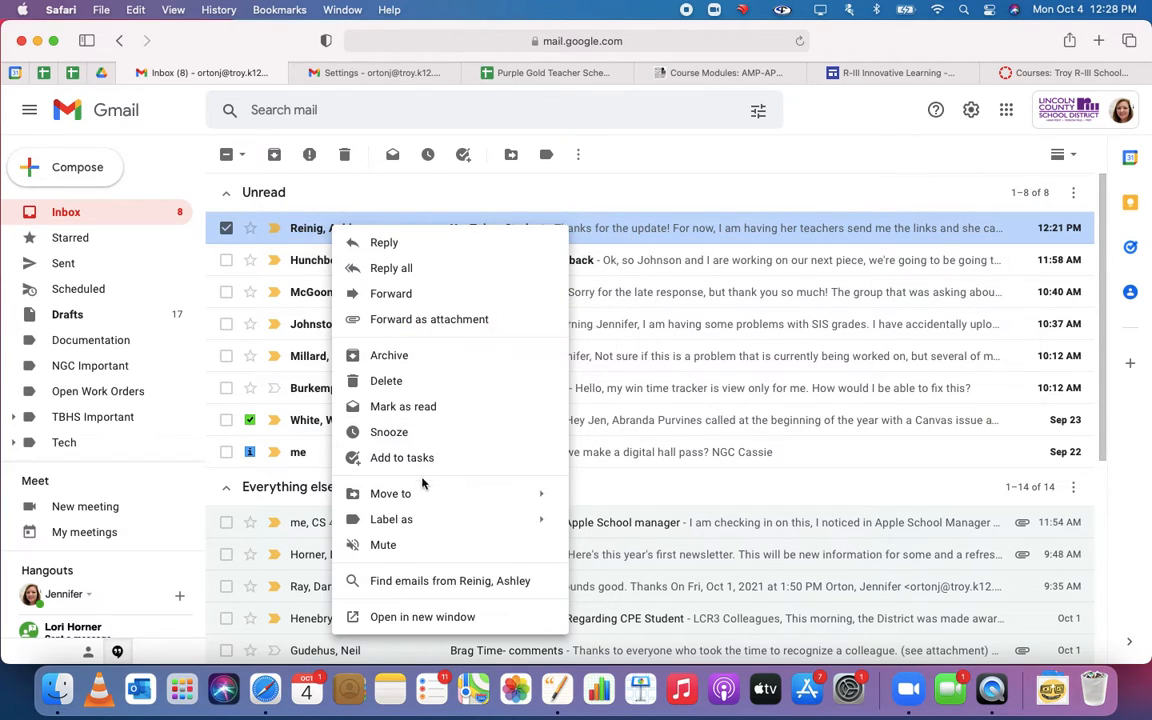
mouse_move(404, 524)
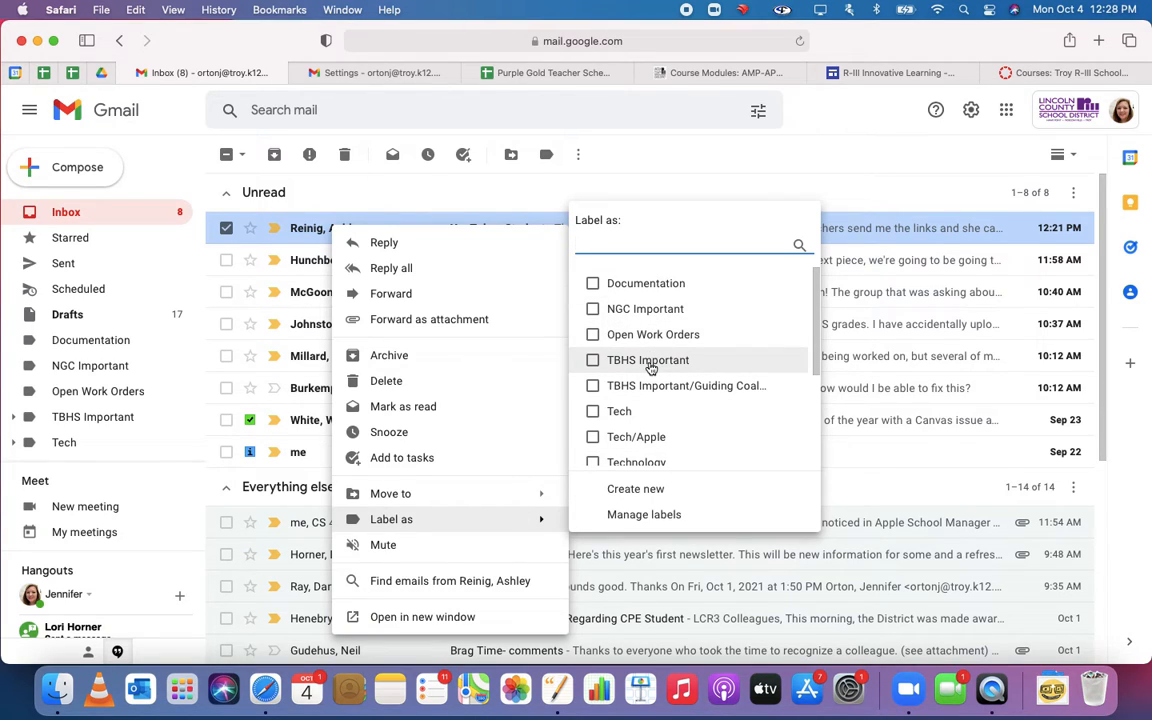
click(477, 167)
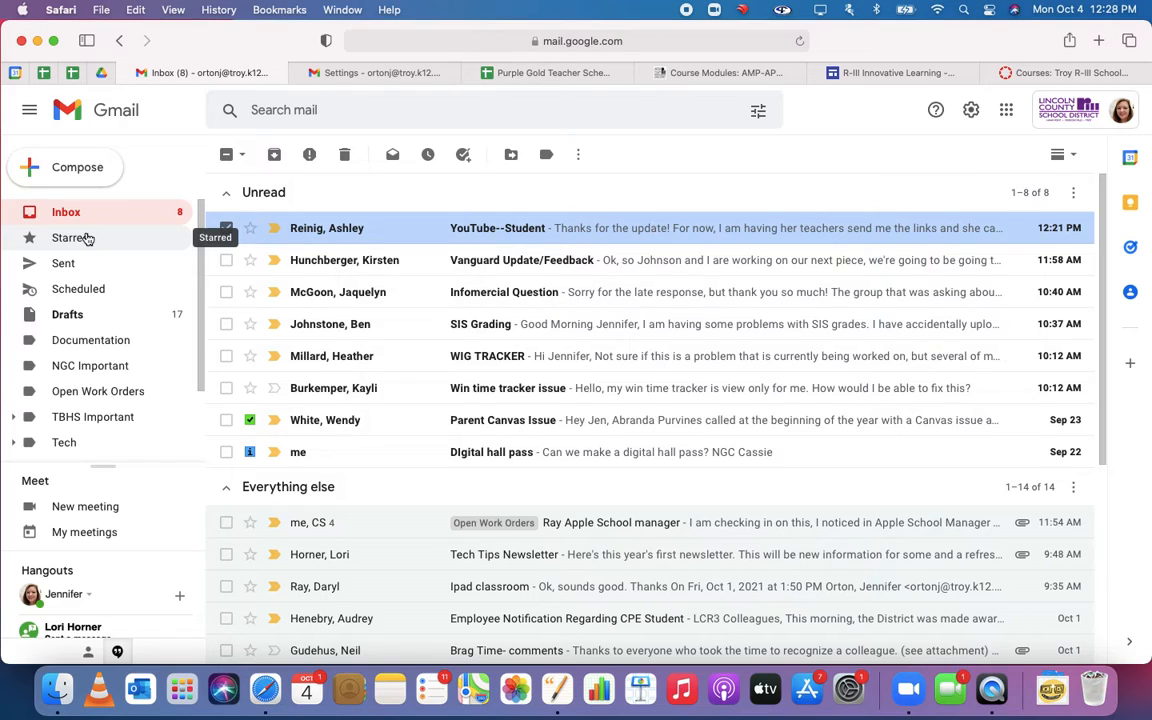
Compose a new email, enter the colleague's name as recipient using a suggested contact, and write "message" in the body
click(36, 165)
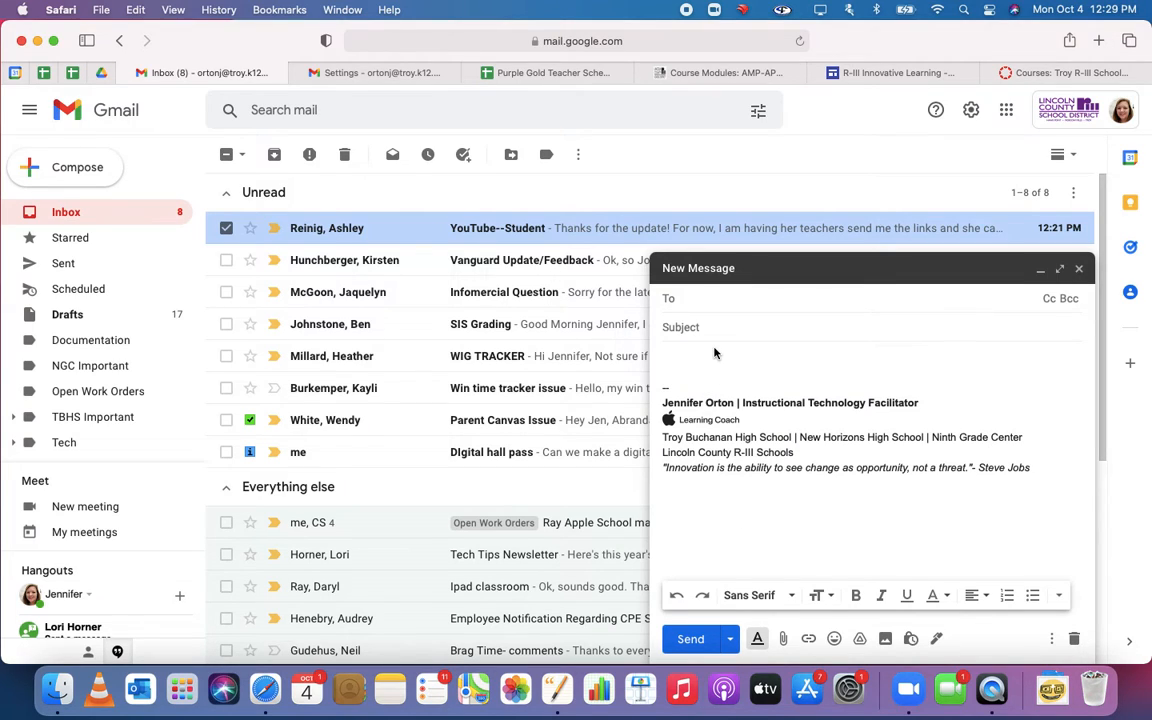
text(tbhs)
click(799, 353)
click(717, 306)
click(716, 302)
text(richard)
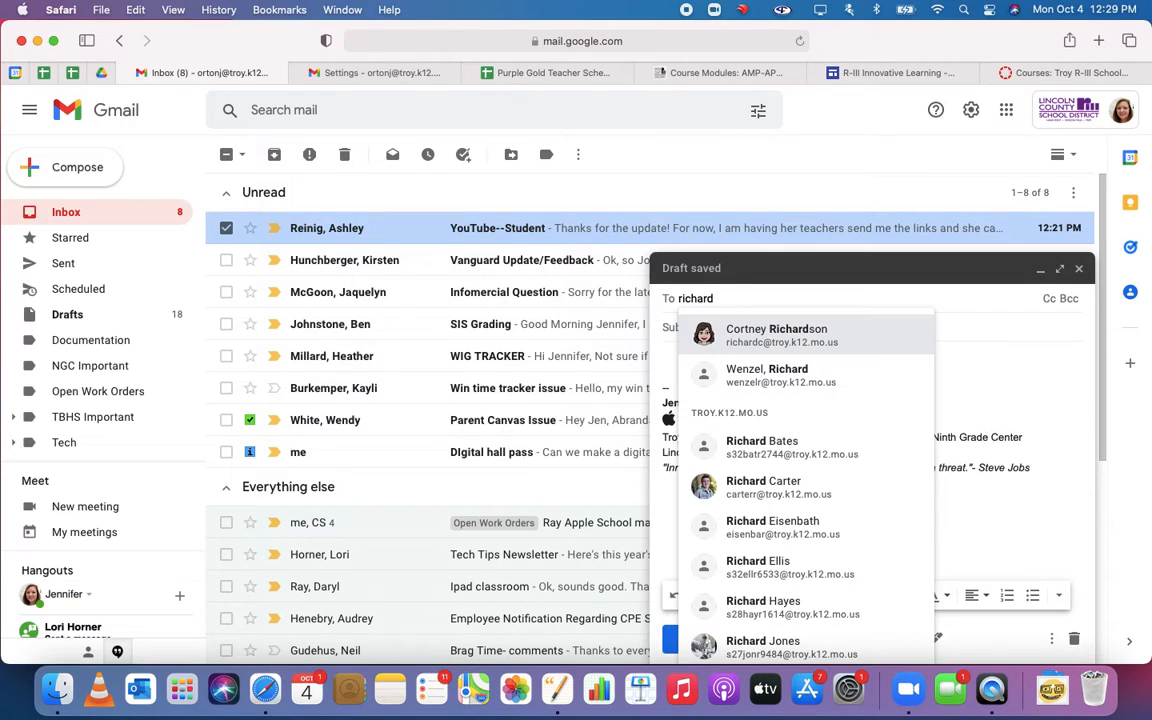
key(Return)
click(724, 370)
text(message)
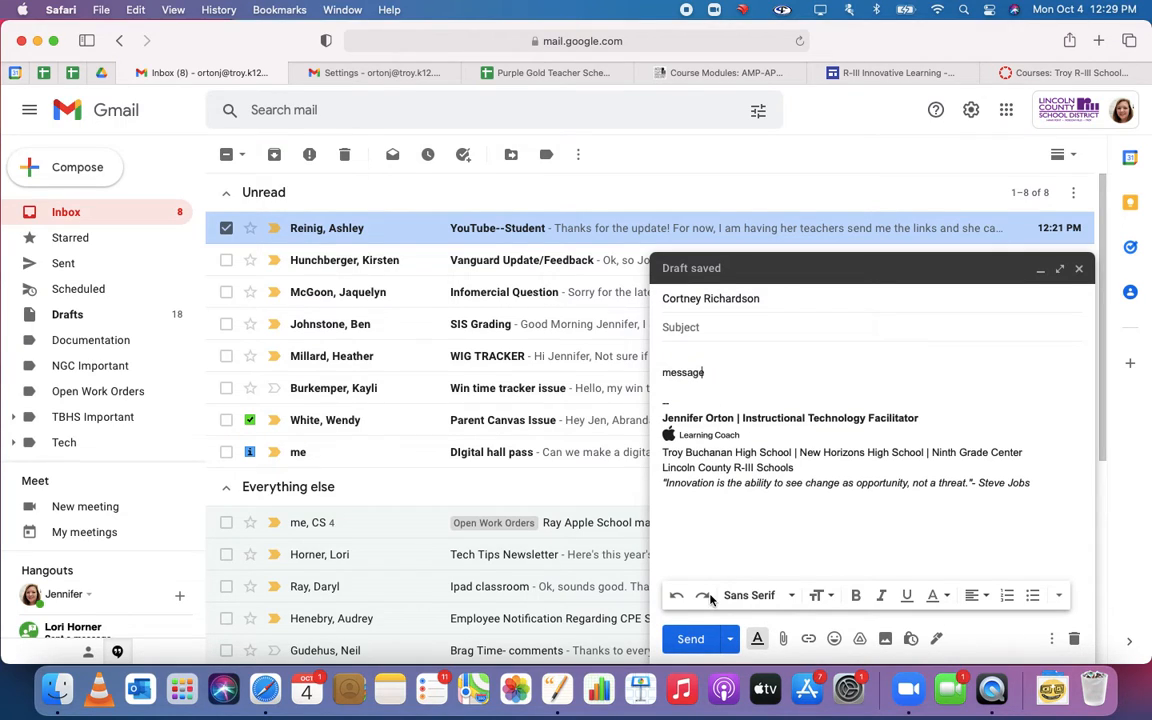
View the draft's Schedule send options and the custom date and time picker, and cancel without scheduling
click(731, 640)
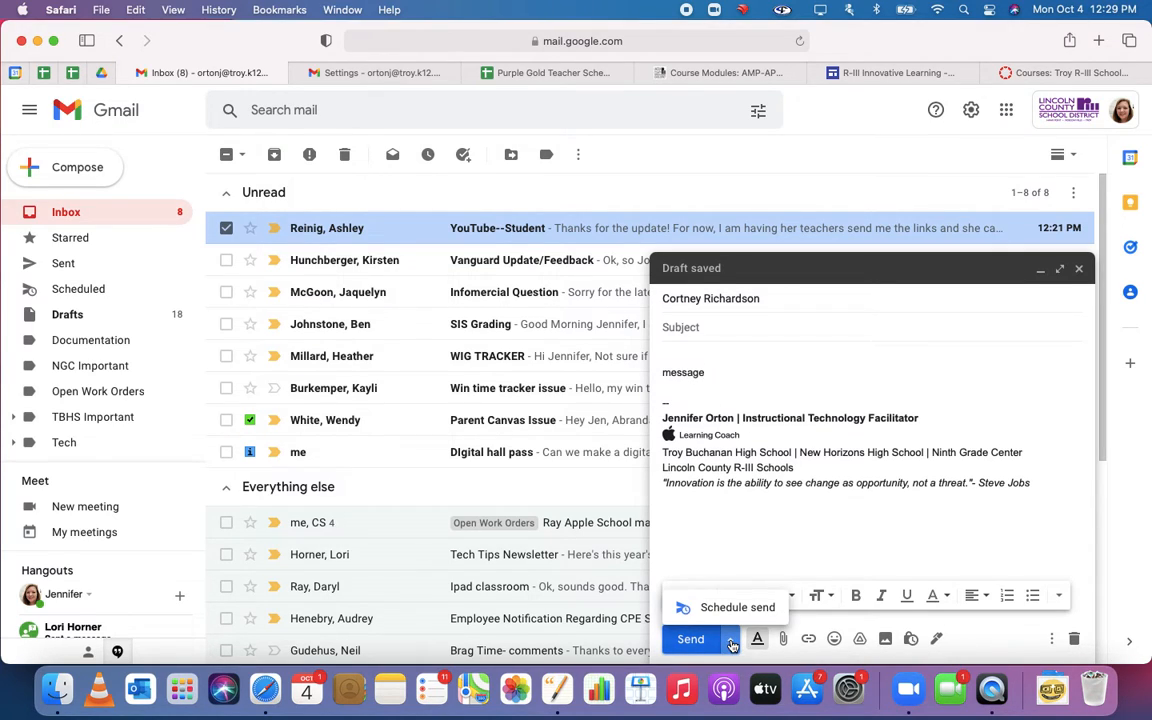
click(727, 609)
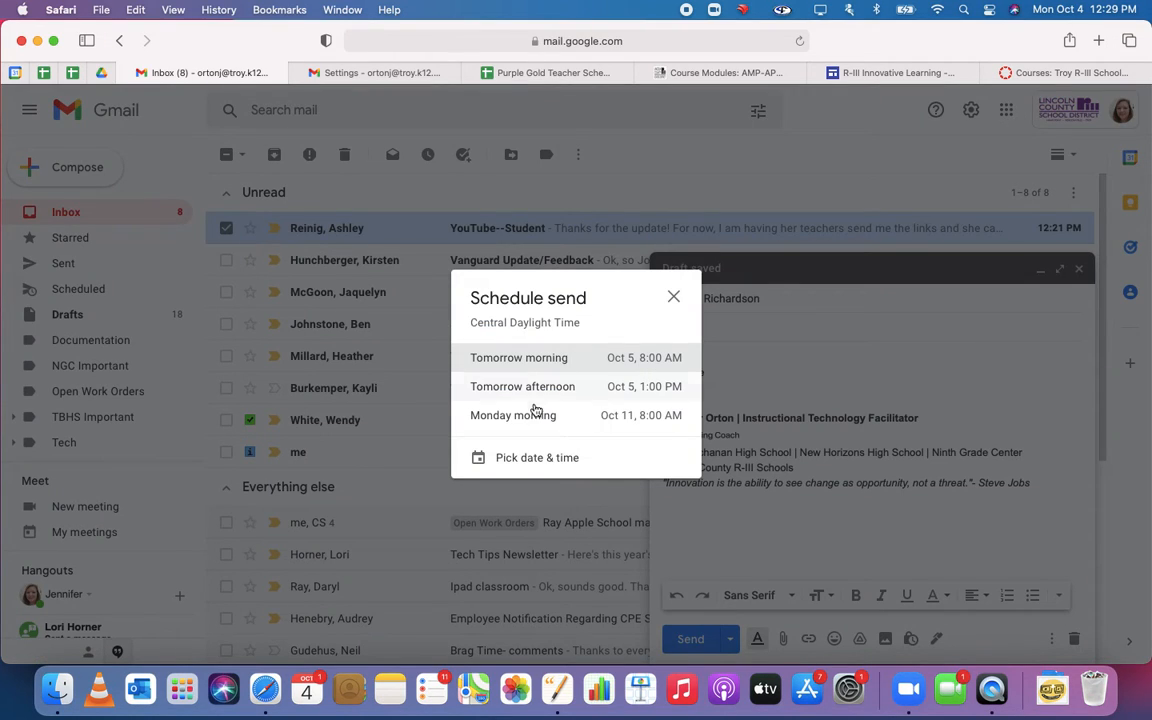
click(528, 459)
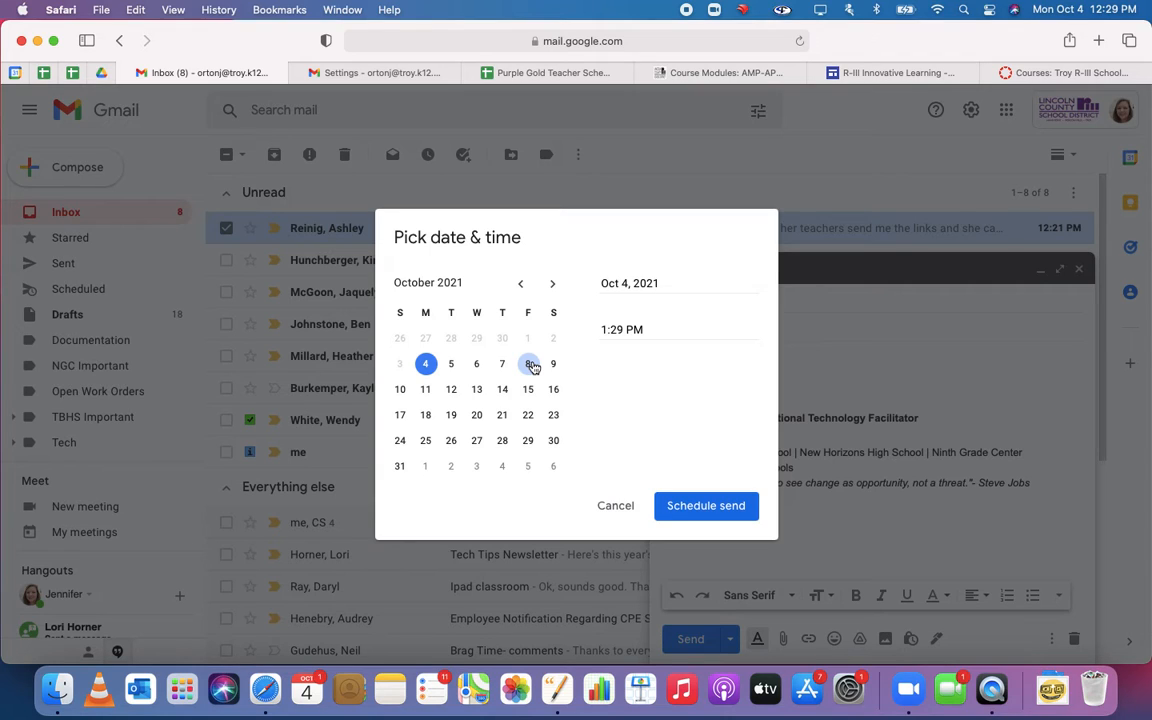
click(612, 506)
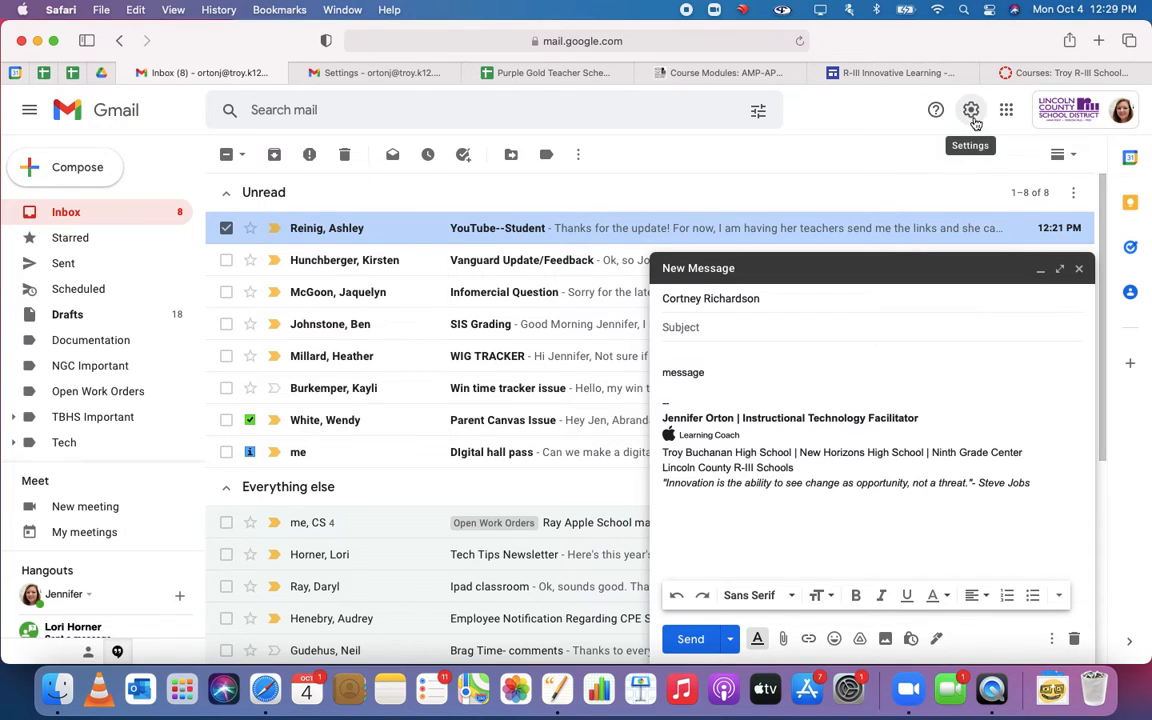
Switch to the Settings tab and choose 30 seconds as the Undo Send cancellation period in the General settings
click(405, 73)
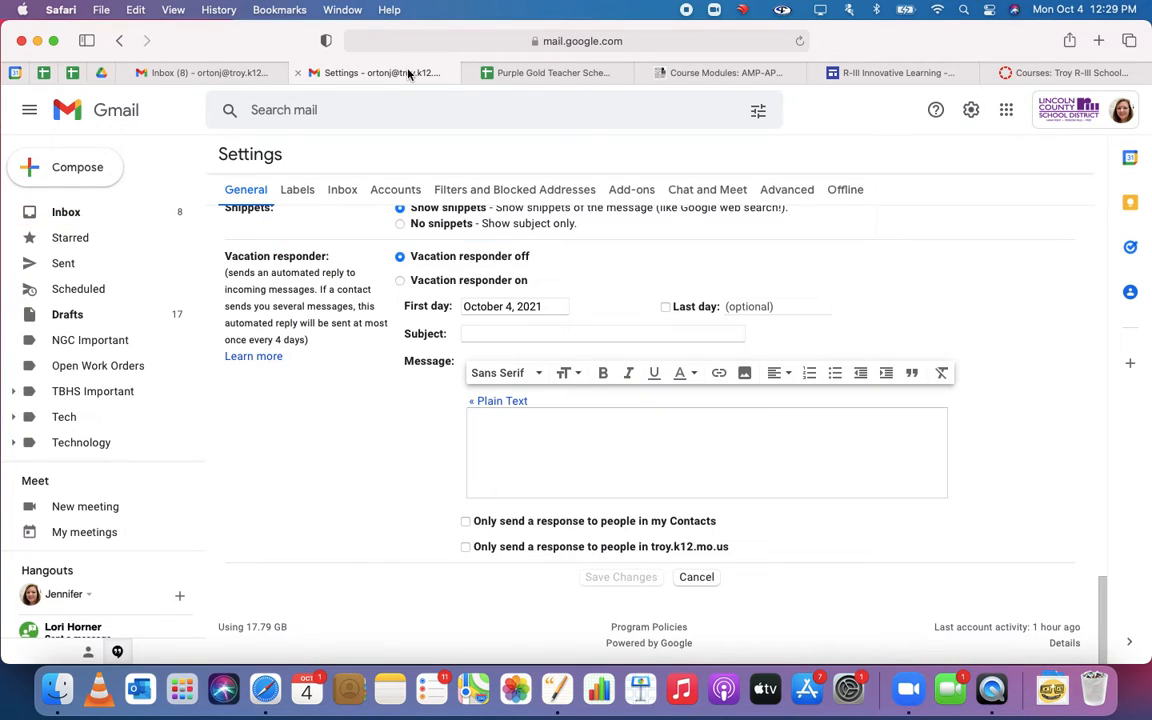
scroll(427, 250, up, 20)
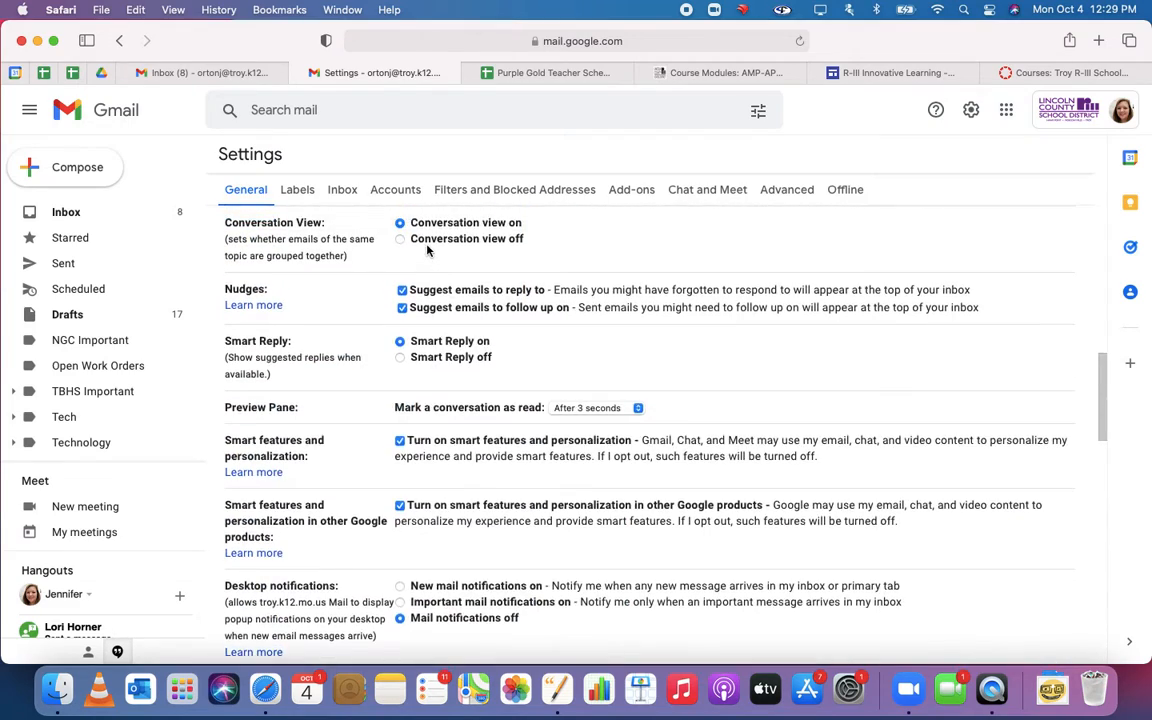
scroll(427, 250, up, 10)
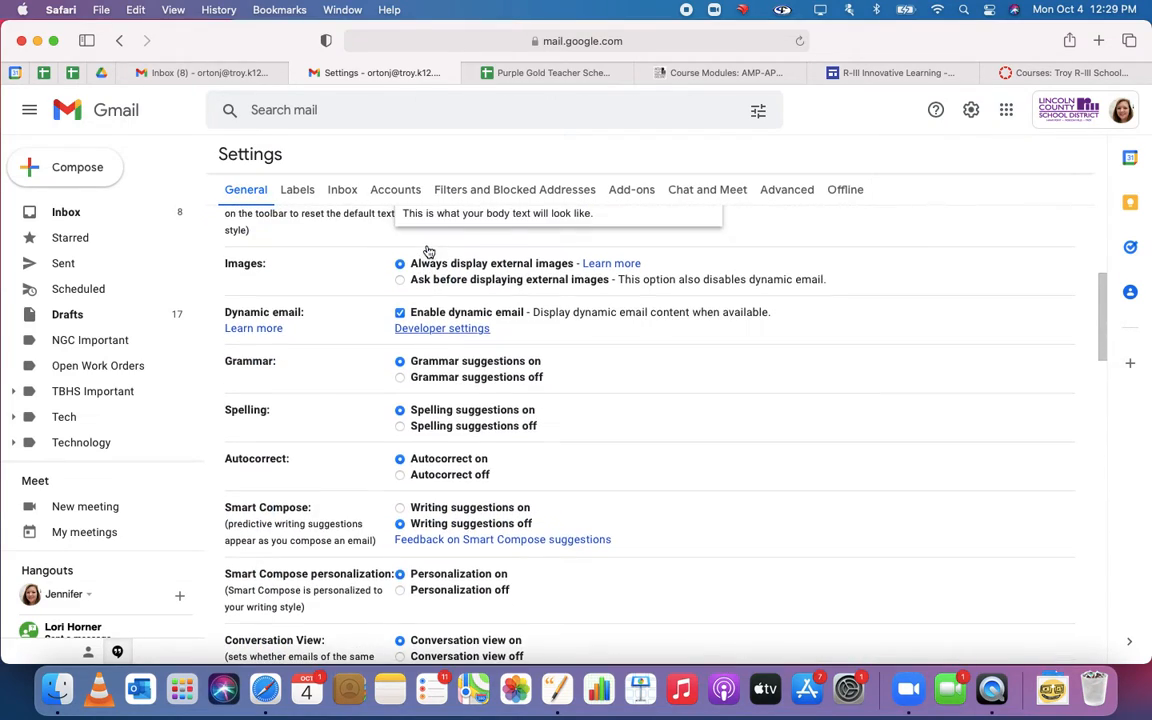
scroll(427, 250, up, 5)
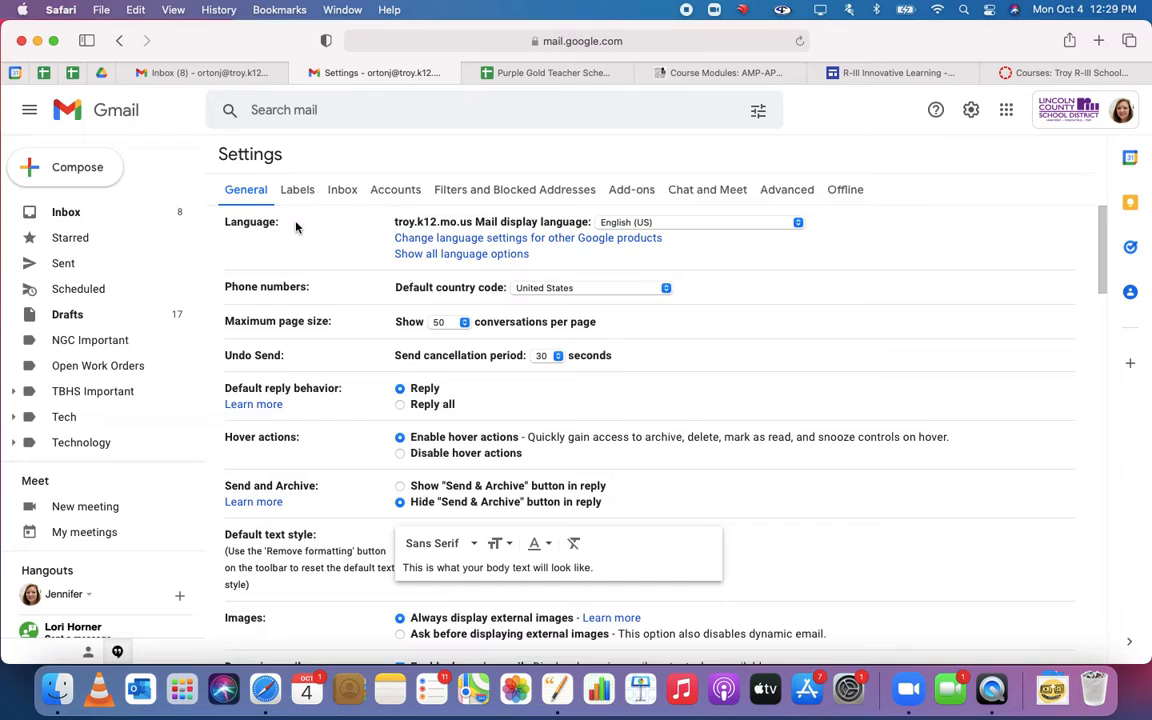
click(229, 358)
drag(229, 358, 300, 357)
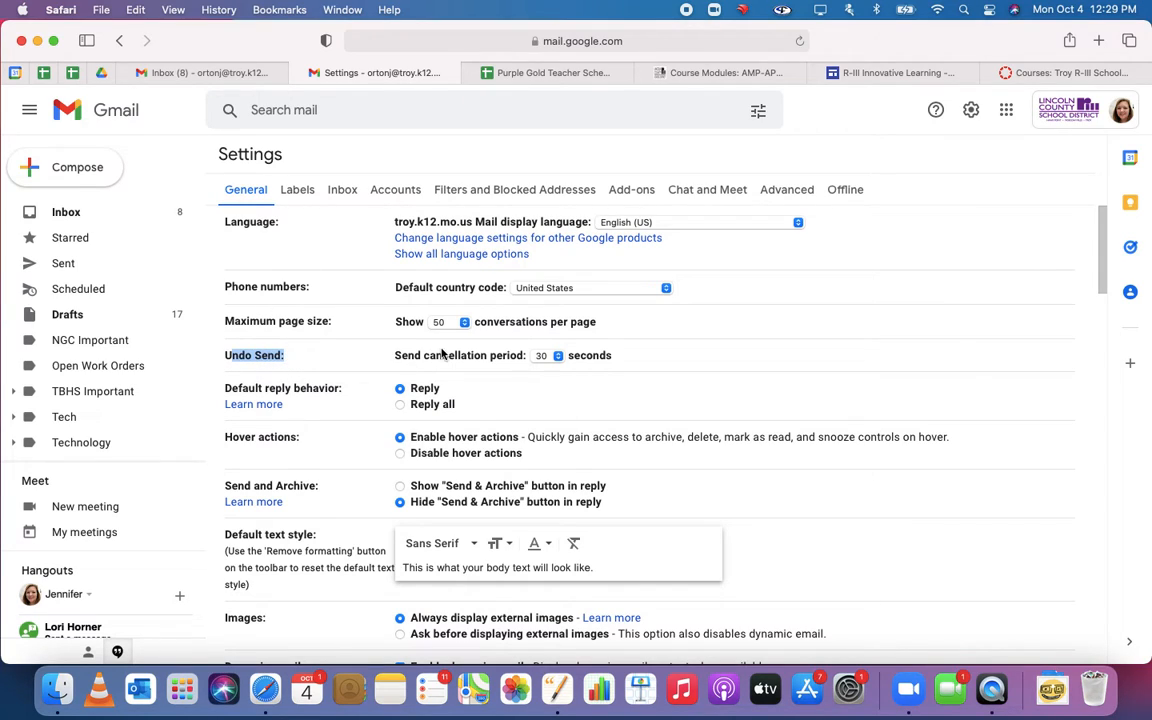
click(548, 356)
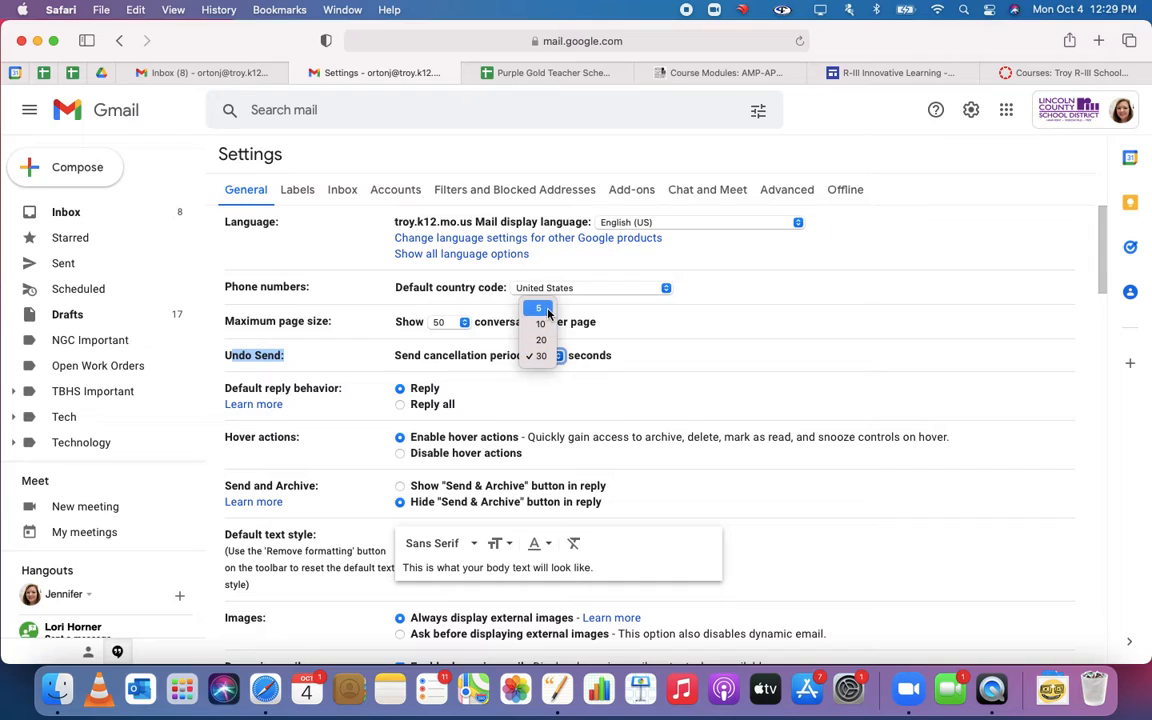
click(541, 355)
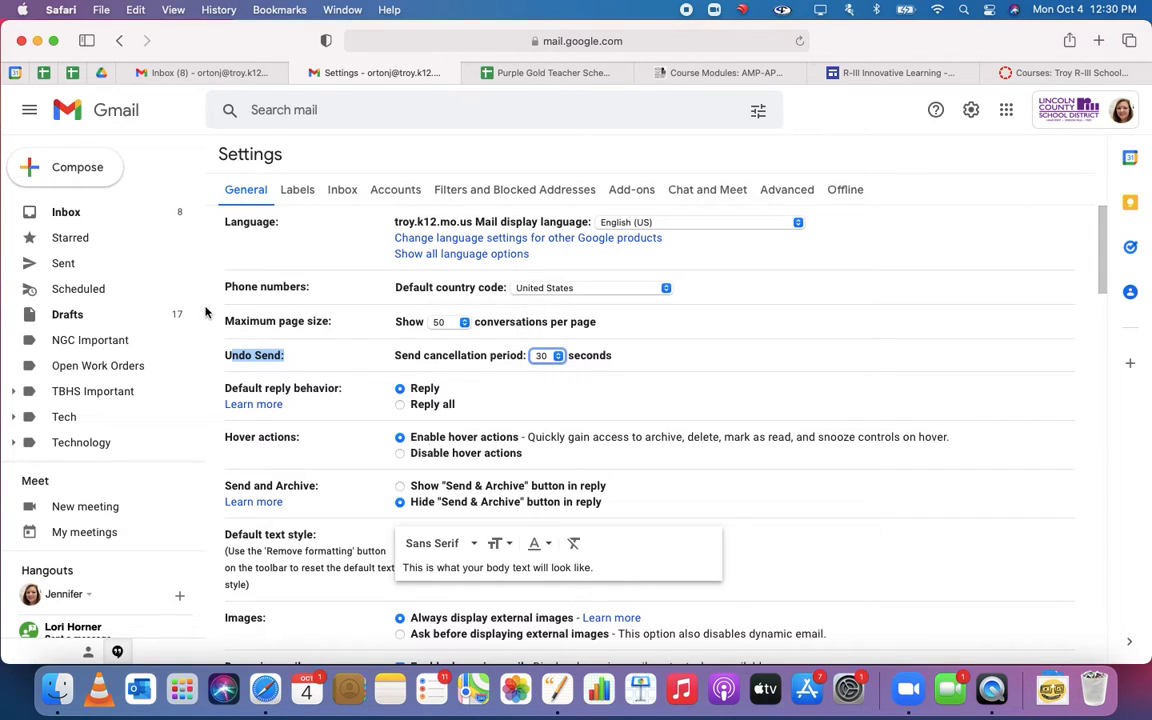
Send the drafted message from the inbox tab and undo the sending
click(147, 74)
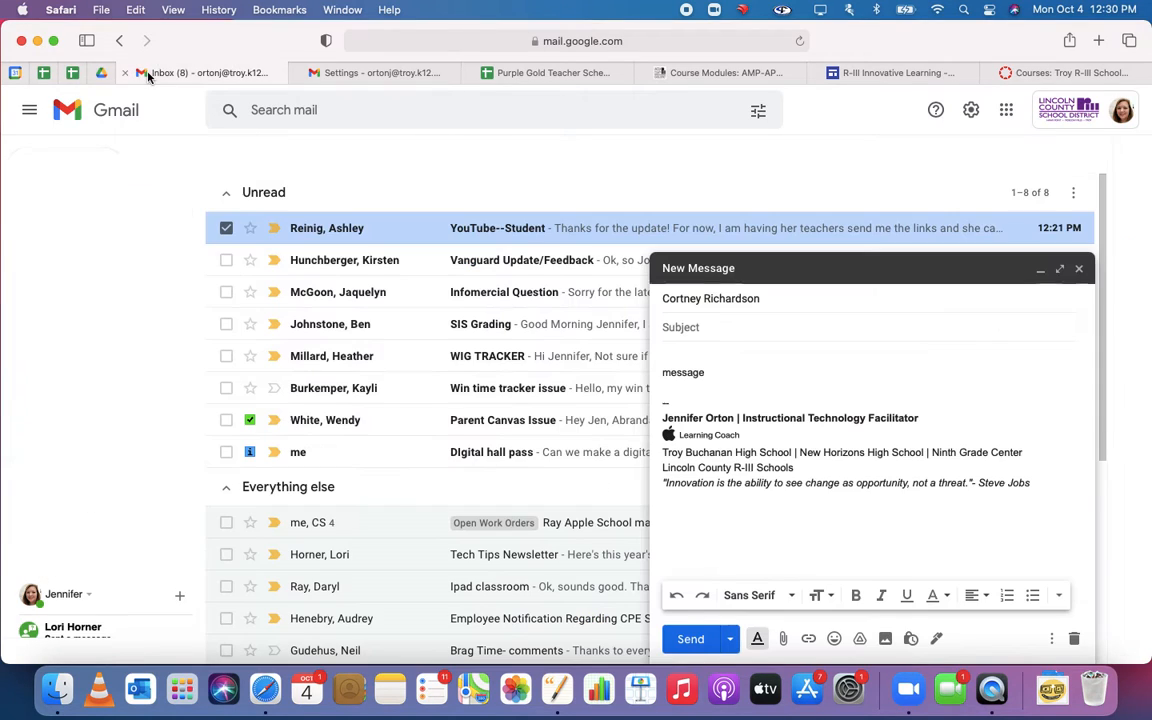
click(692, 638)
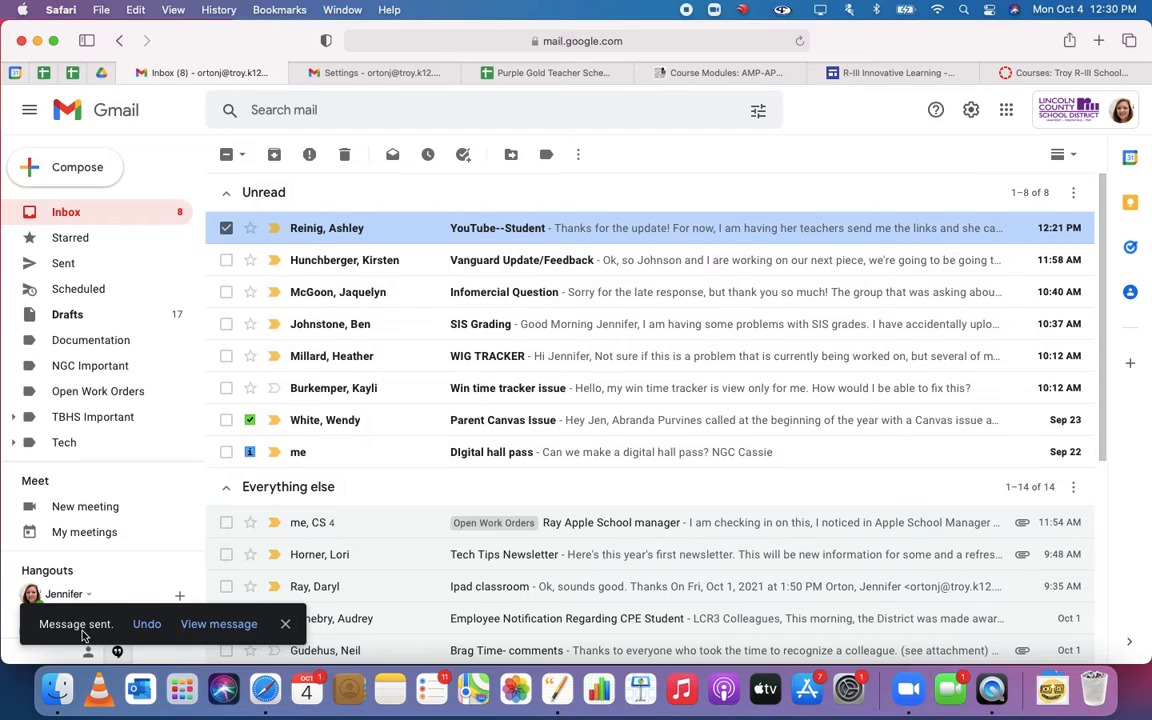
click(147, 624)
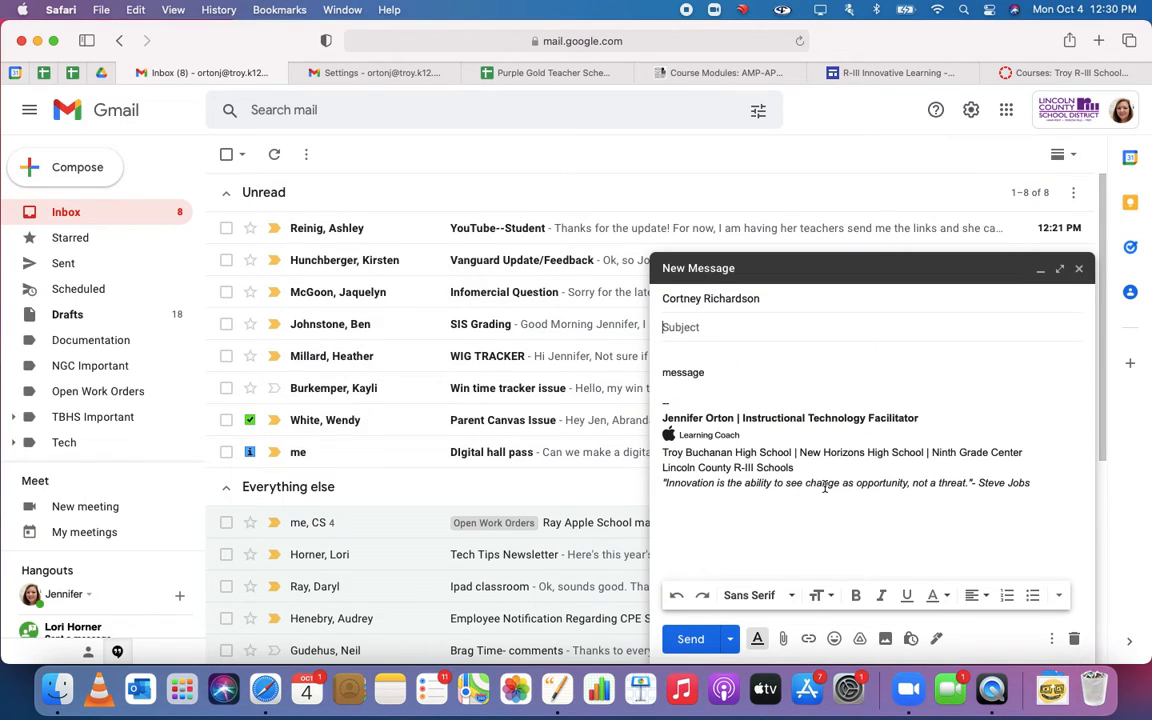
Save the draft as a new template named "Template test" and close the message window
click(1053, 643)
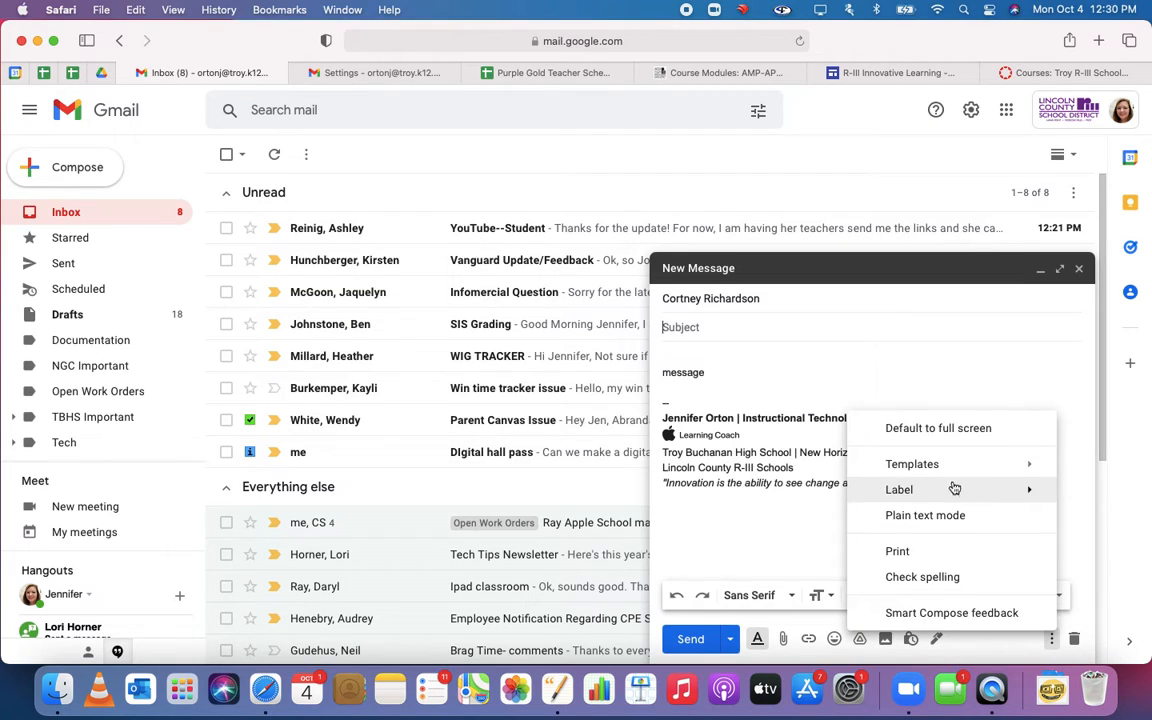
mouse_move(932, 472)
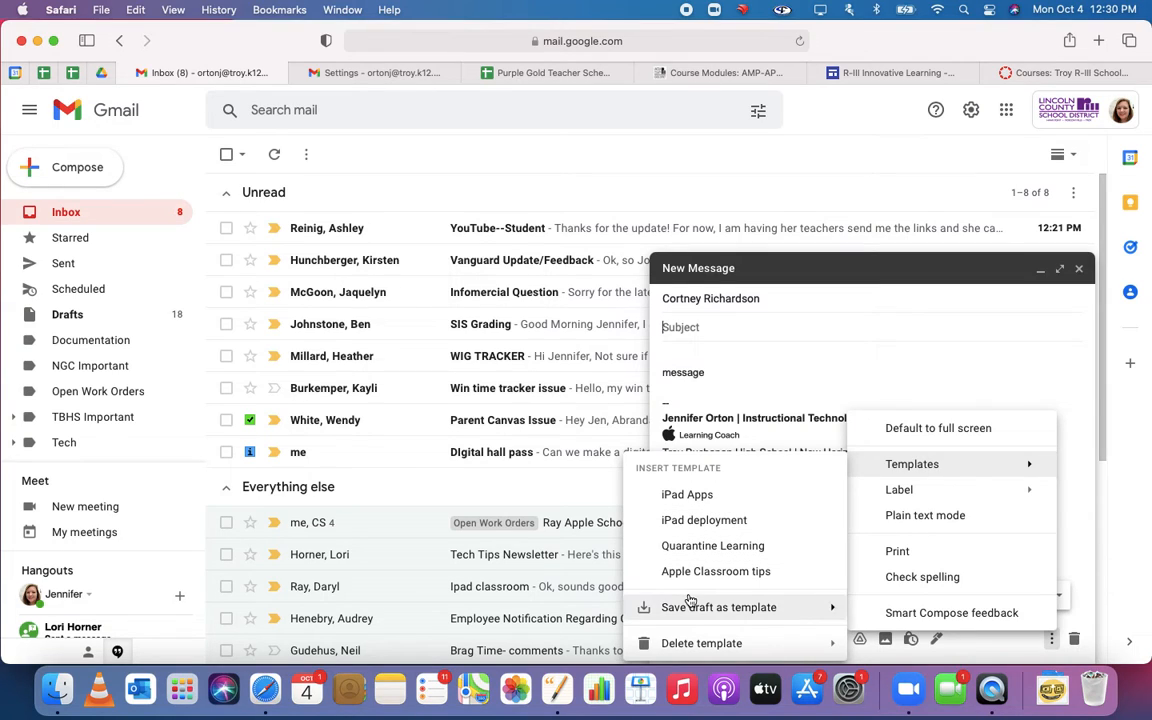
mouse_move(673, 611)
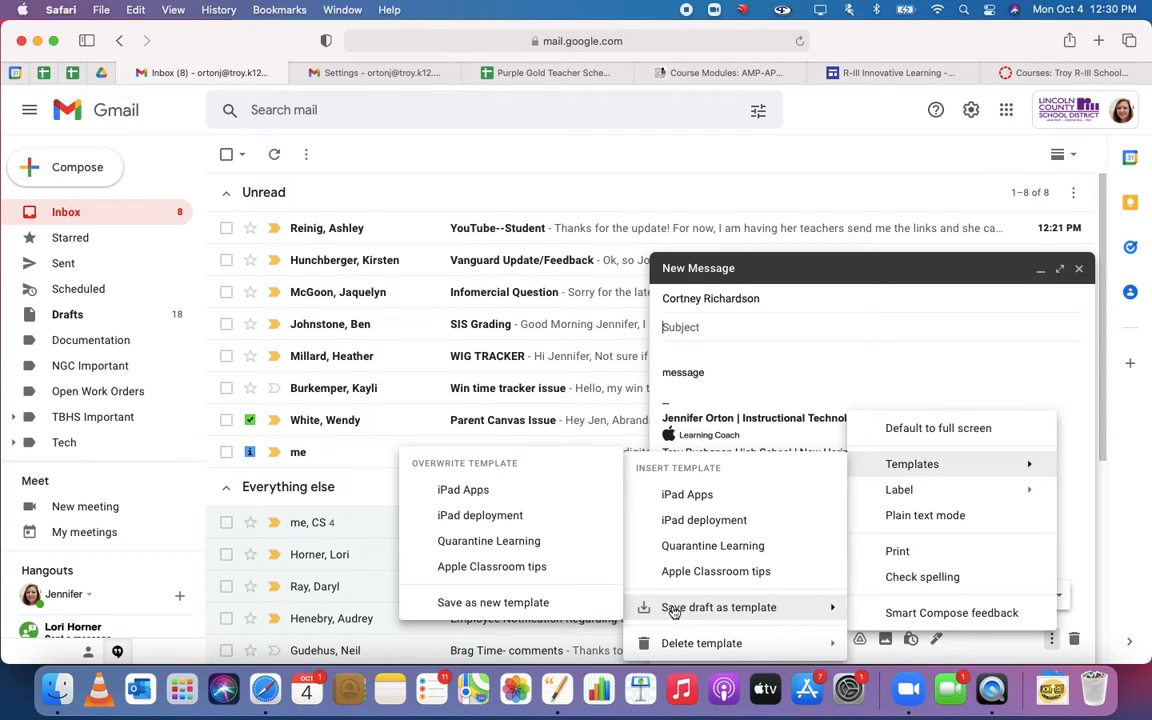
click(452, 603)
text(TEmp)
key(BackSpace)
key(BackSpace)
key(BackSpace)
text(emplate test)
click(705, 413)
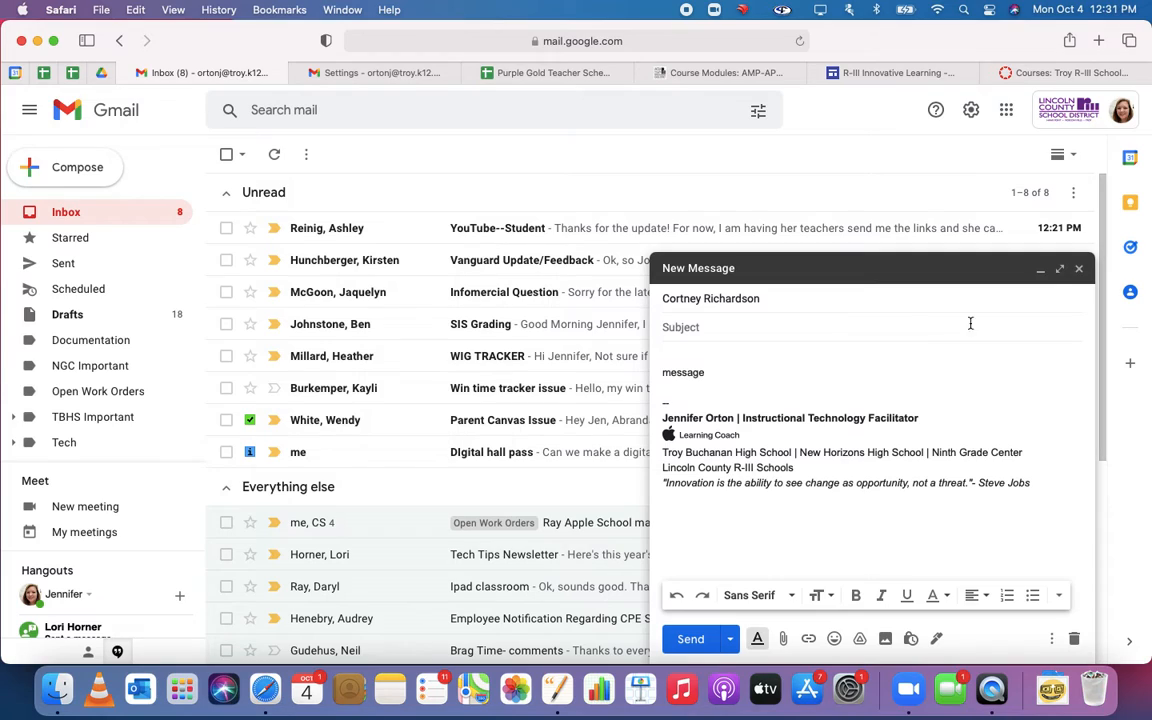
click(1079, 268)
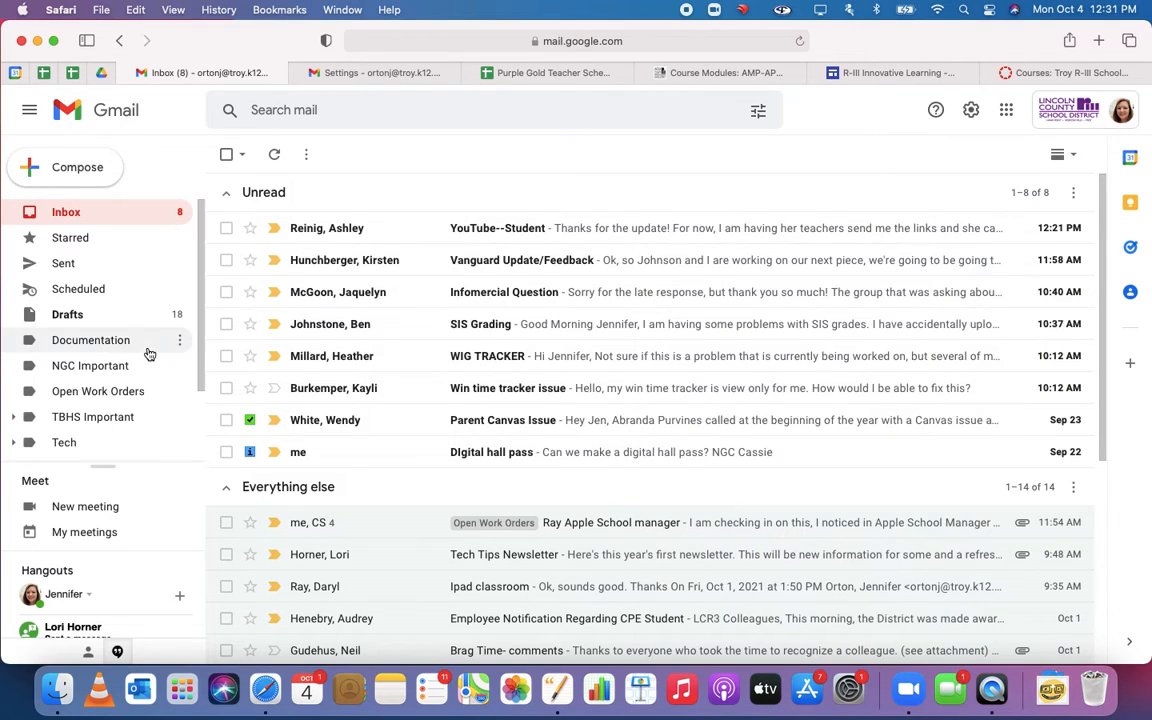
Compose a new email, add the recipient's name, and insert the "Template test" template
click(56, 155)
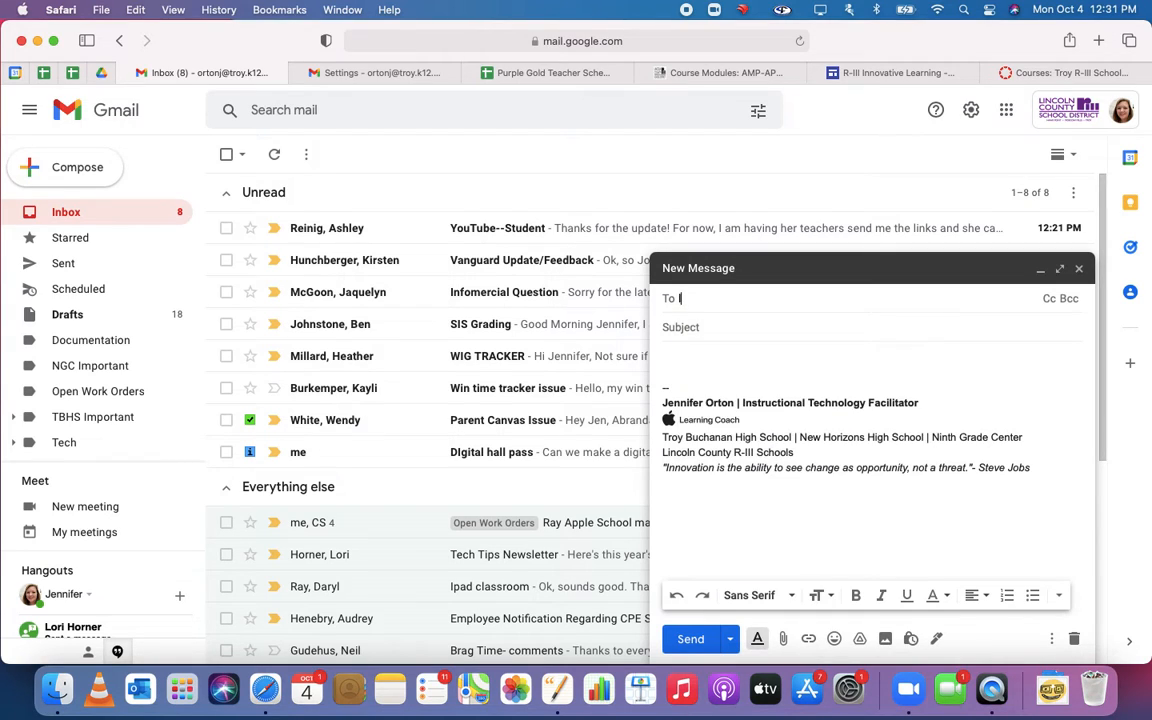
text(lillard)
key(Return)
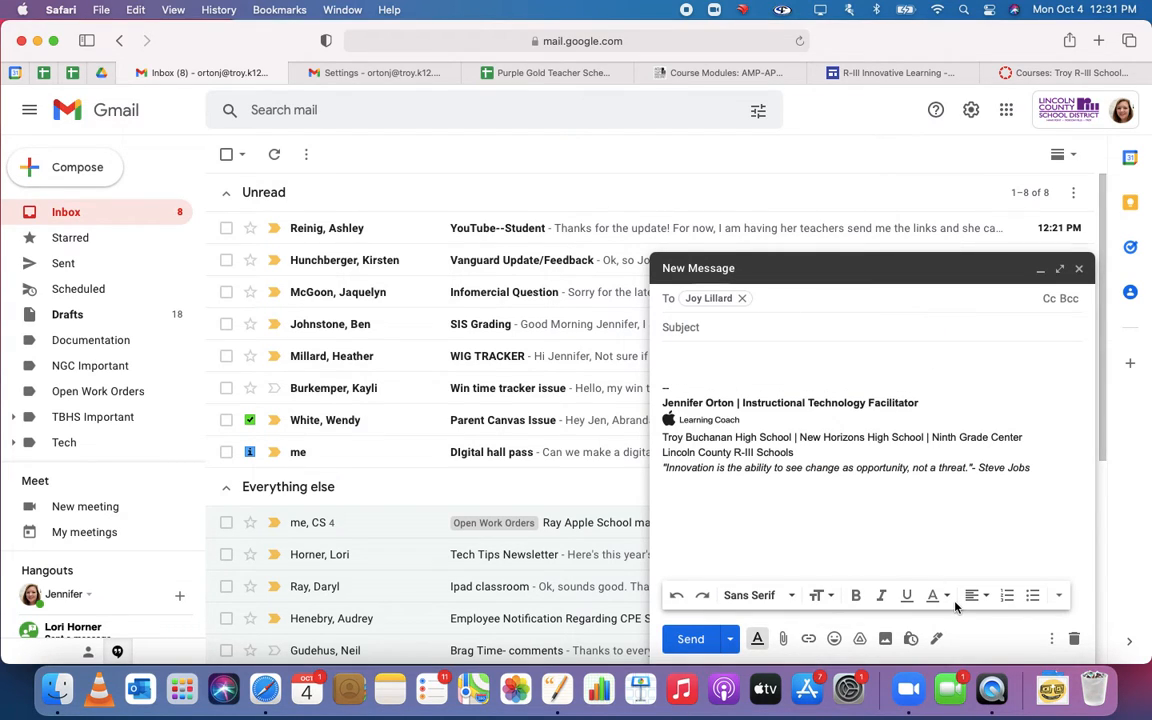
click(1051, 640)
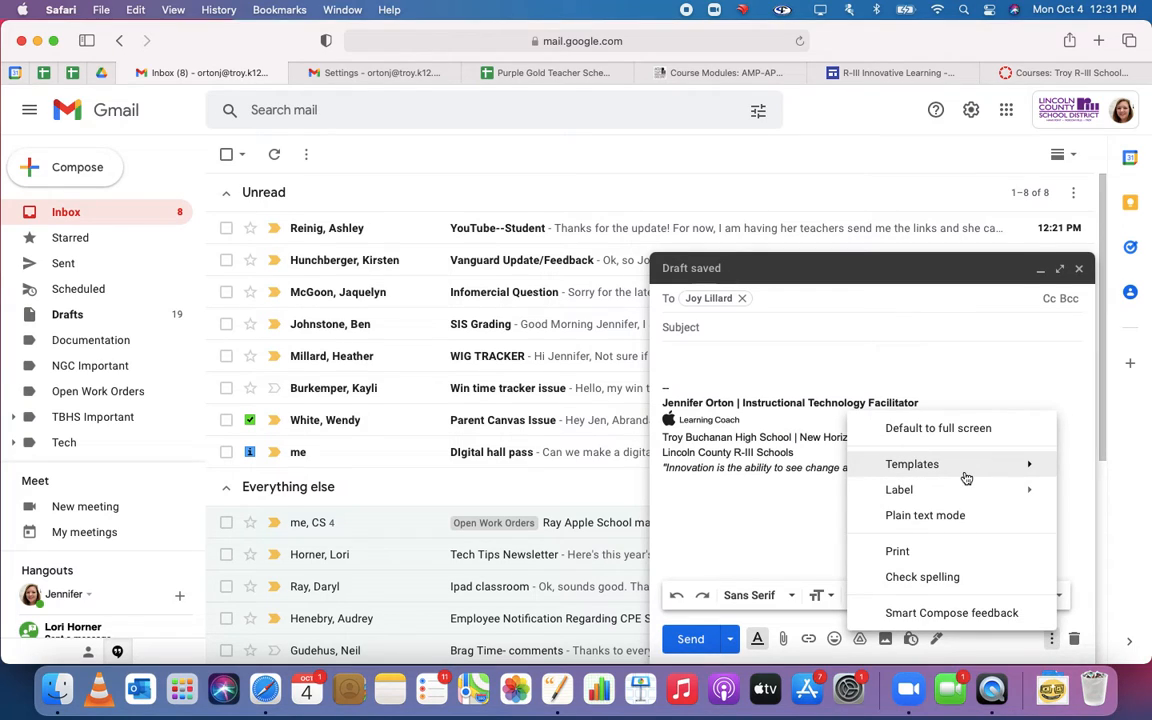
mouse_move(966, 478)
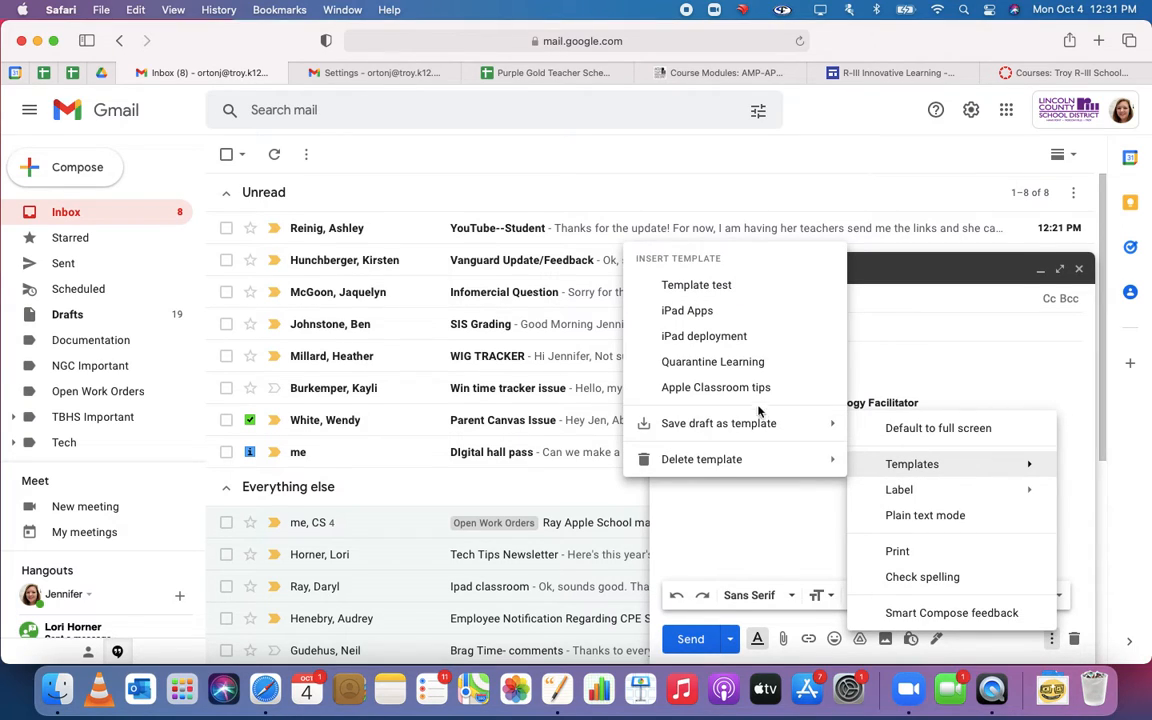
click(709, 290)
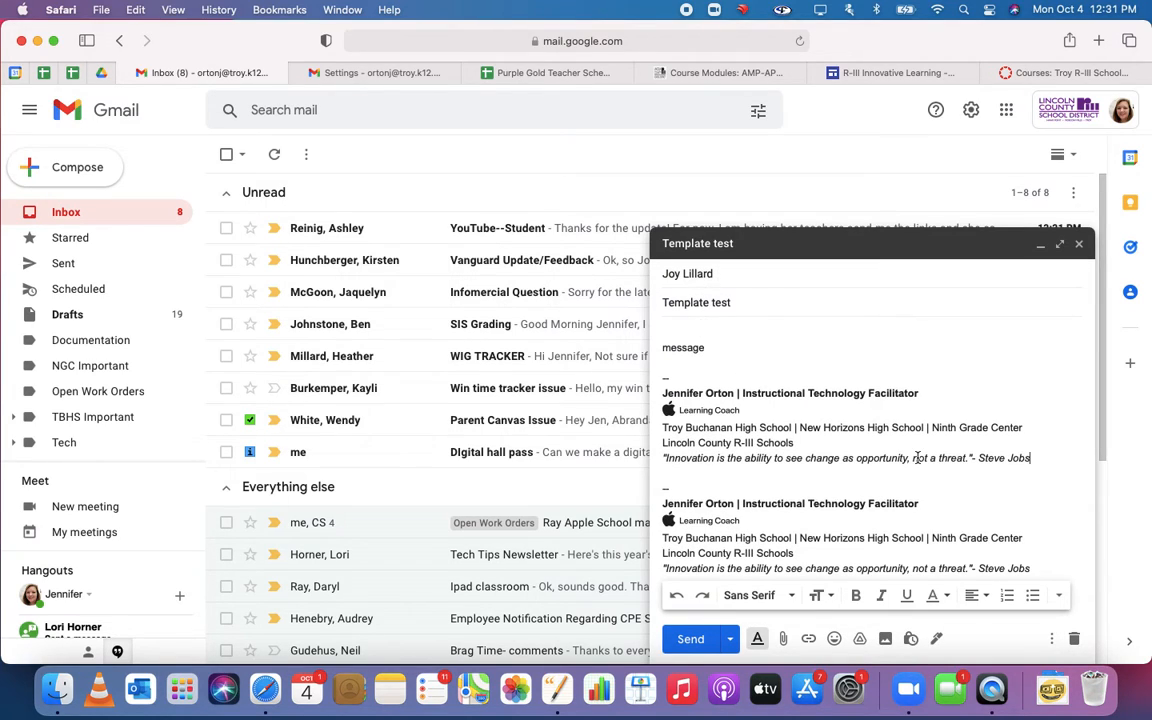
Delete the duplicate signature directly below the message text and add "add to it here" after "message"
mouse_move(1039, 463)
mouse_down()
mouse_move(738, 424)
mouse_move(661, 380)
mouse_up()
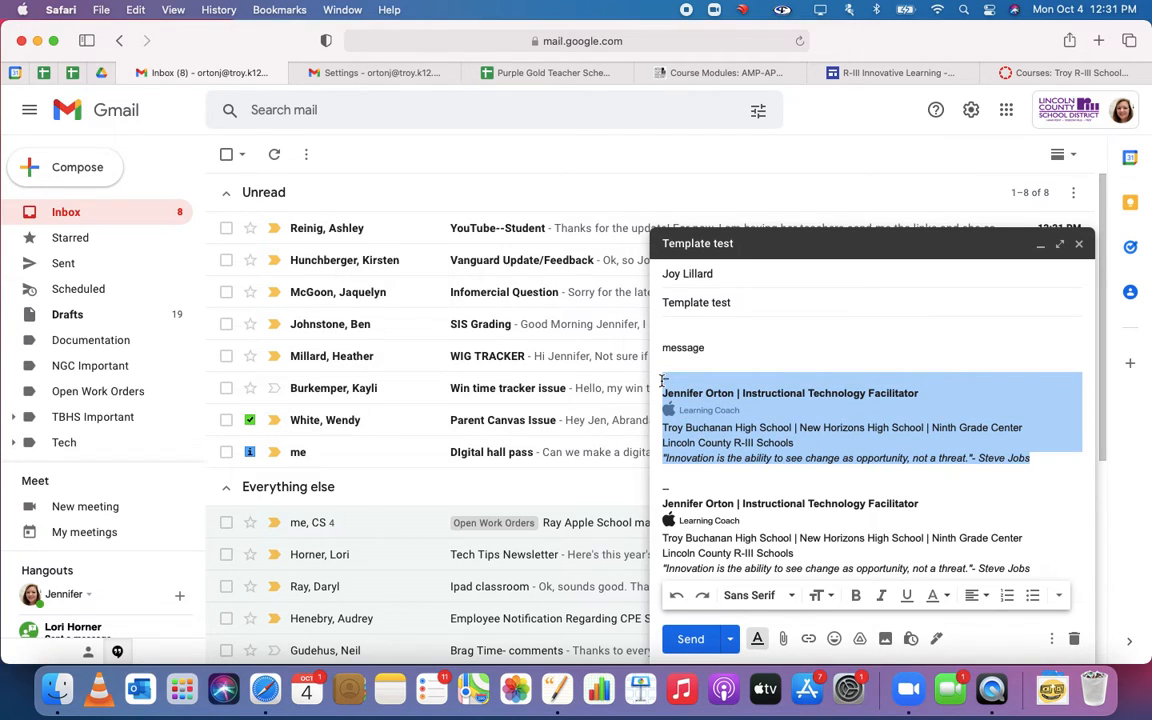
key(BackSpace)
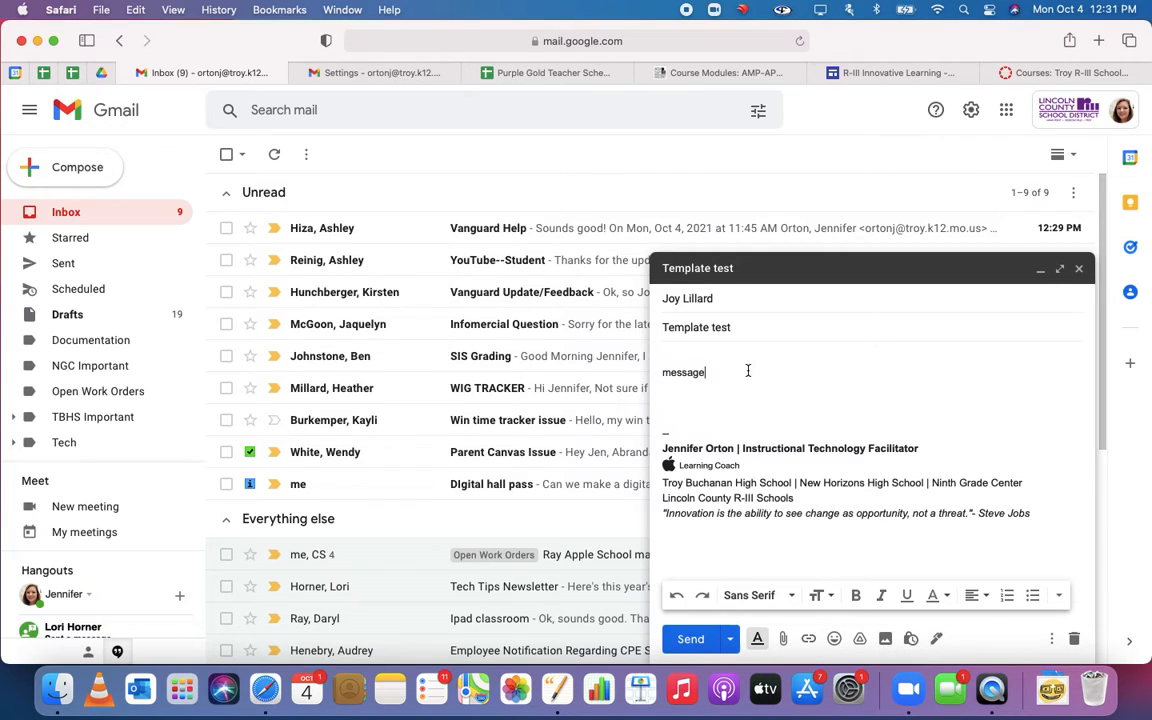
text(add to it here)
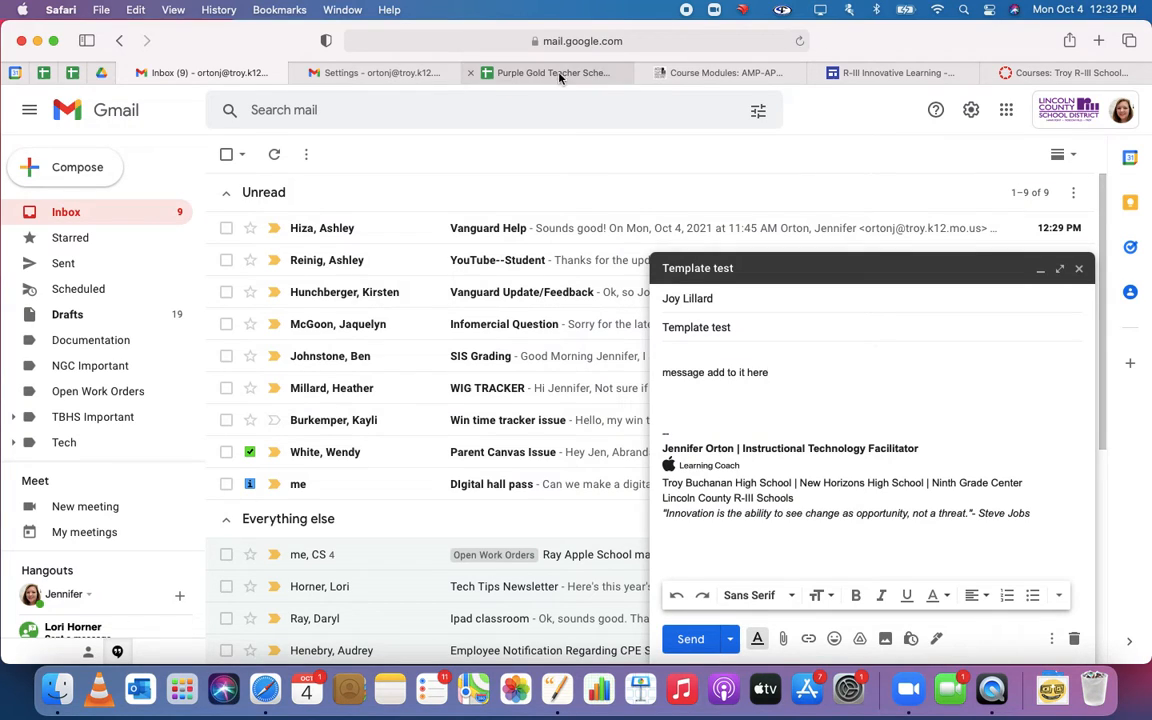
Switch to the mail settings and show the Templates option in the advanced settings
click(344, 75)
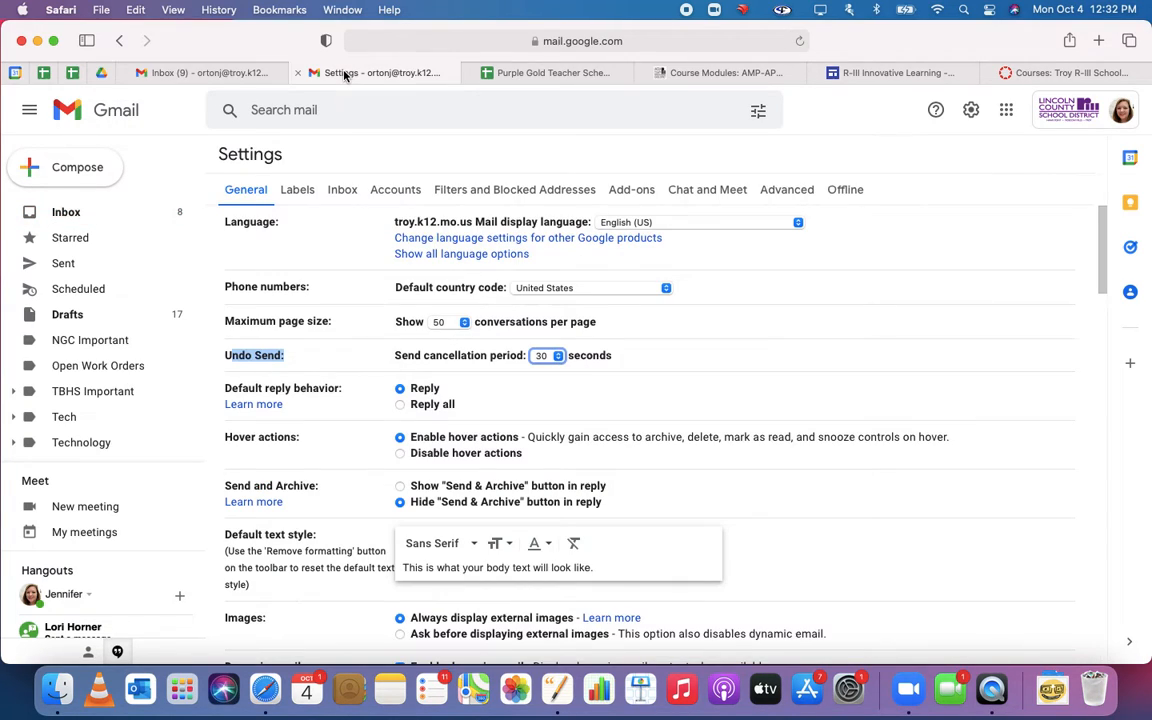
click(770, 193)
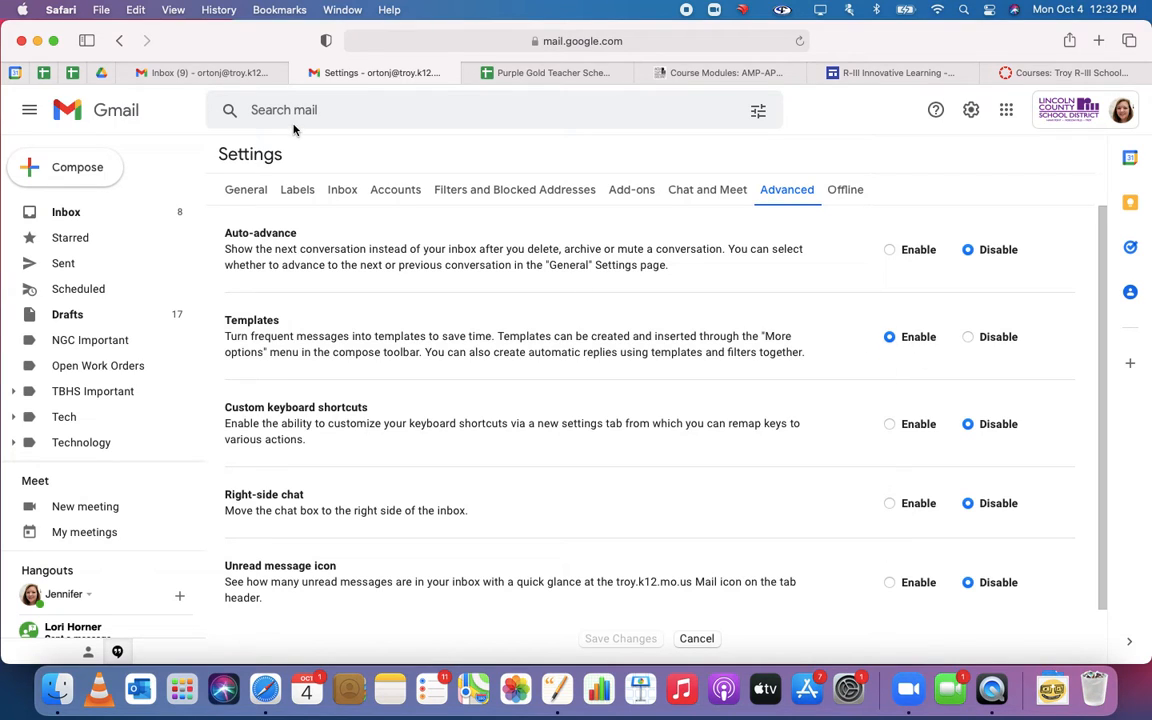
Return to the "Template test" draft, show where its template options are, and close the message window
click(237, 70)
click(1053, 639)
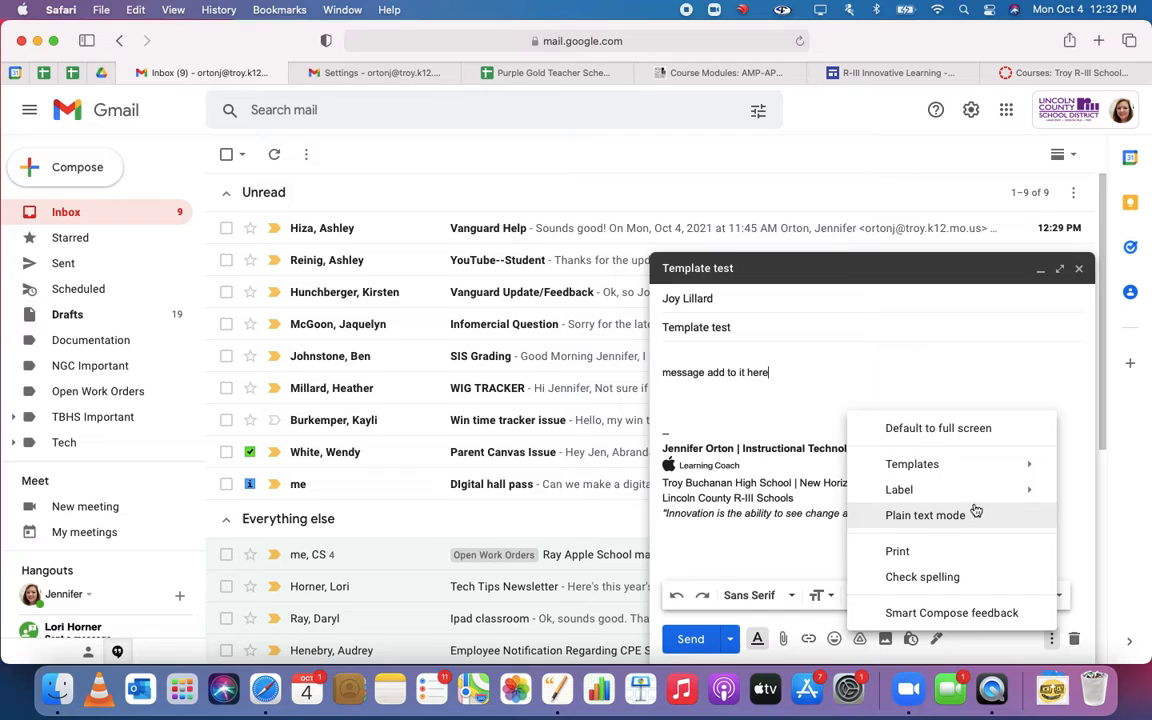
mouse_move(949, 467)
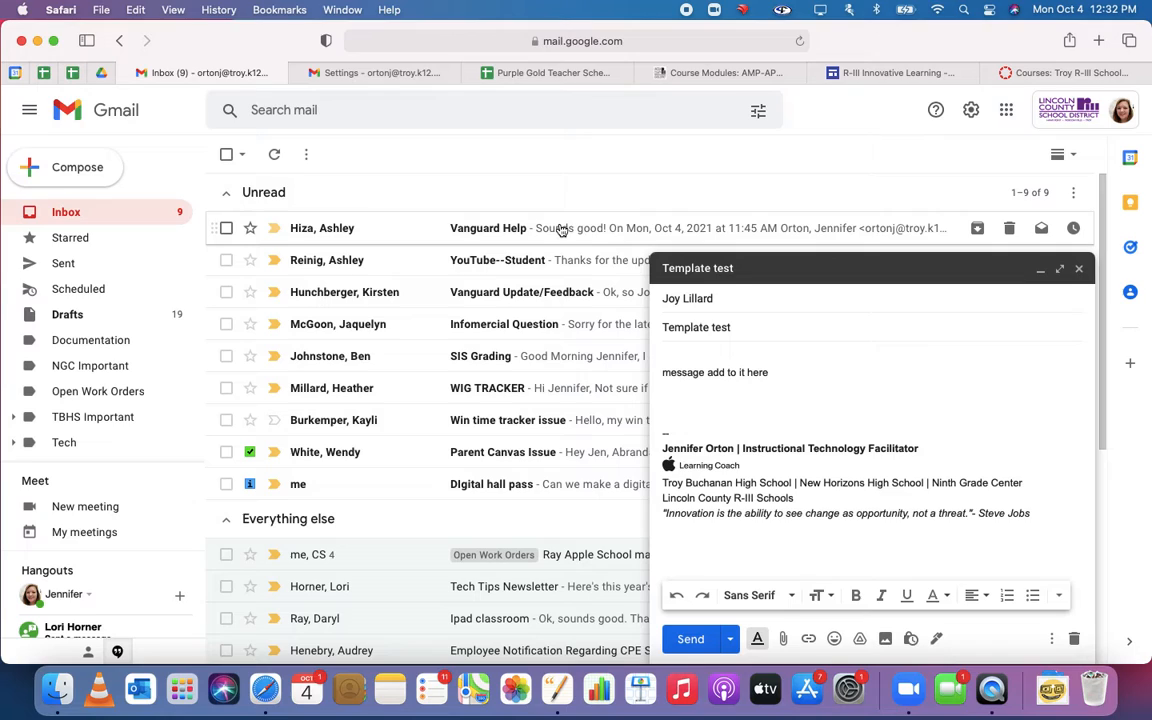
click(1078, 268)
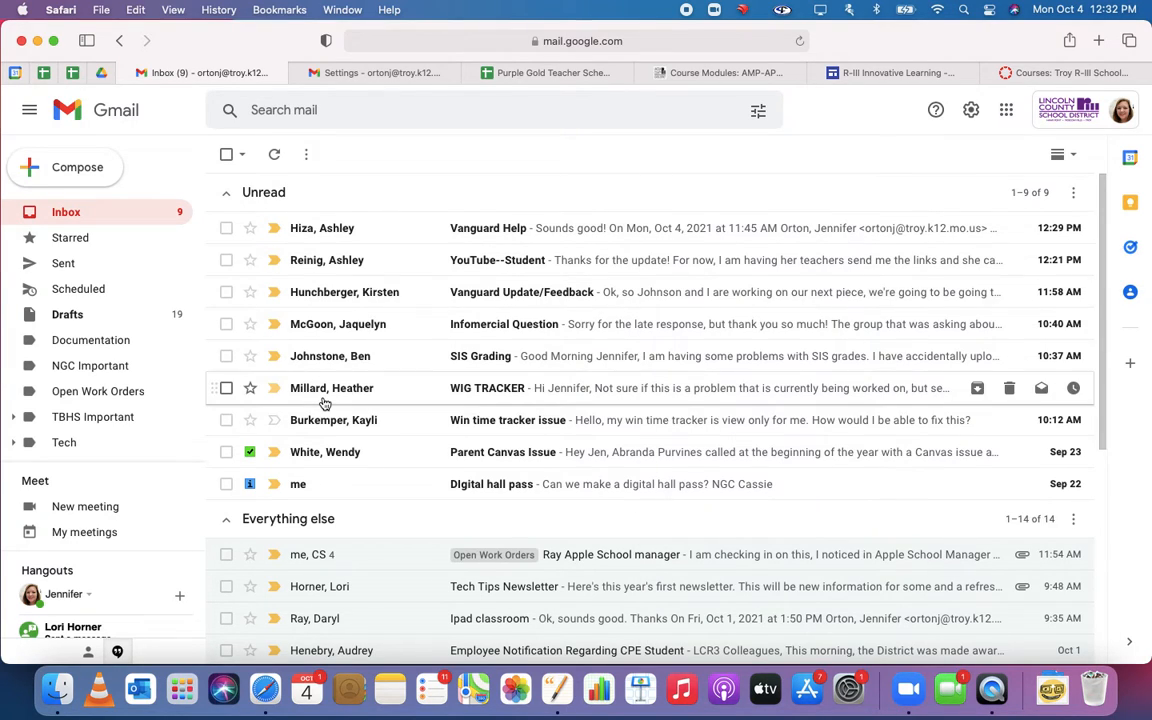
Open the "DIgital hall pass" email, show the task list beside it, and add the email as a task
click(324, 490)
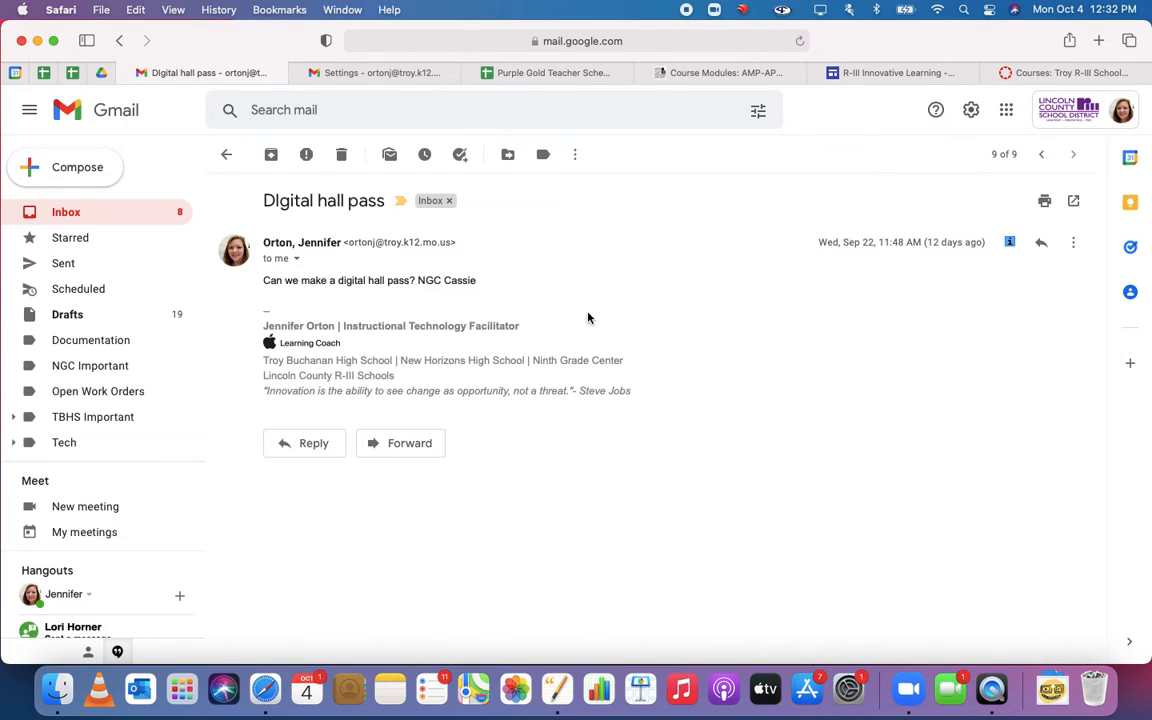
click(1130, 246)
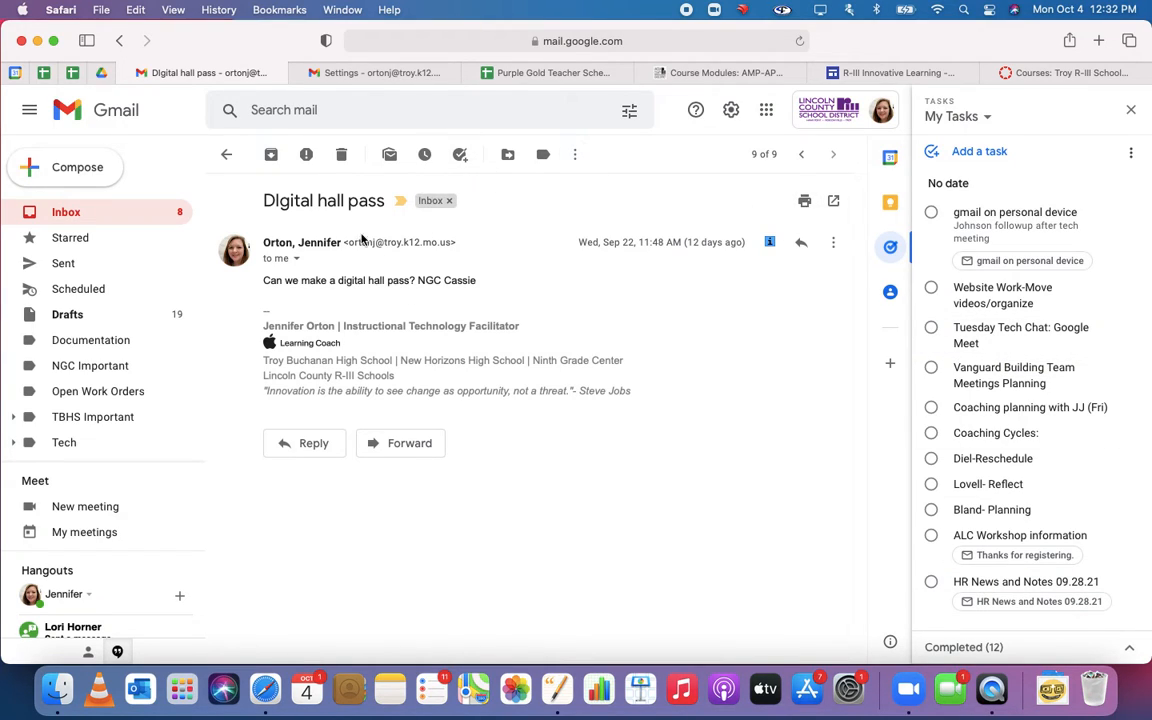
click(461, 155)
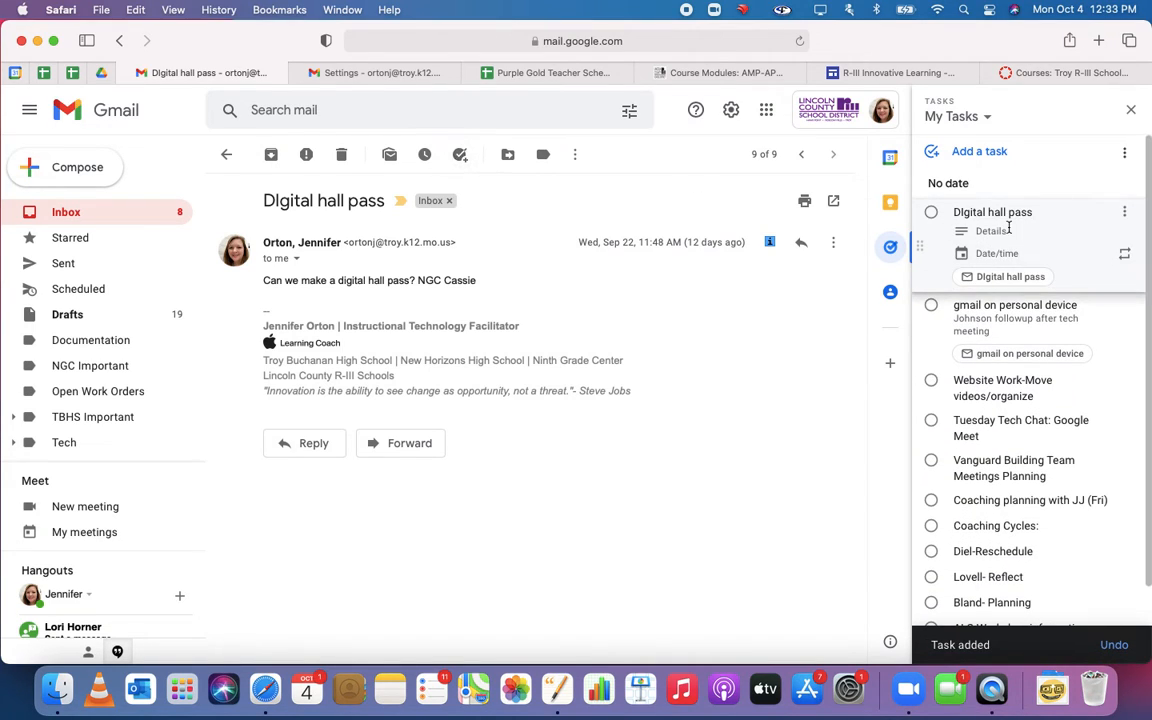
Add the detail text "Note" to the "DIgital hall pass" task and open the email linked to it
click(1010, 230)
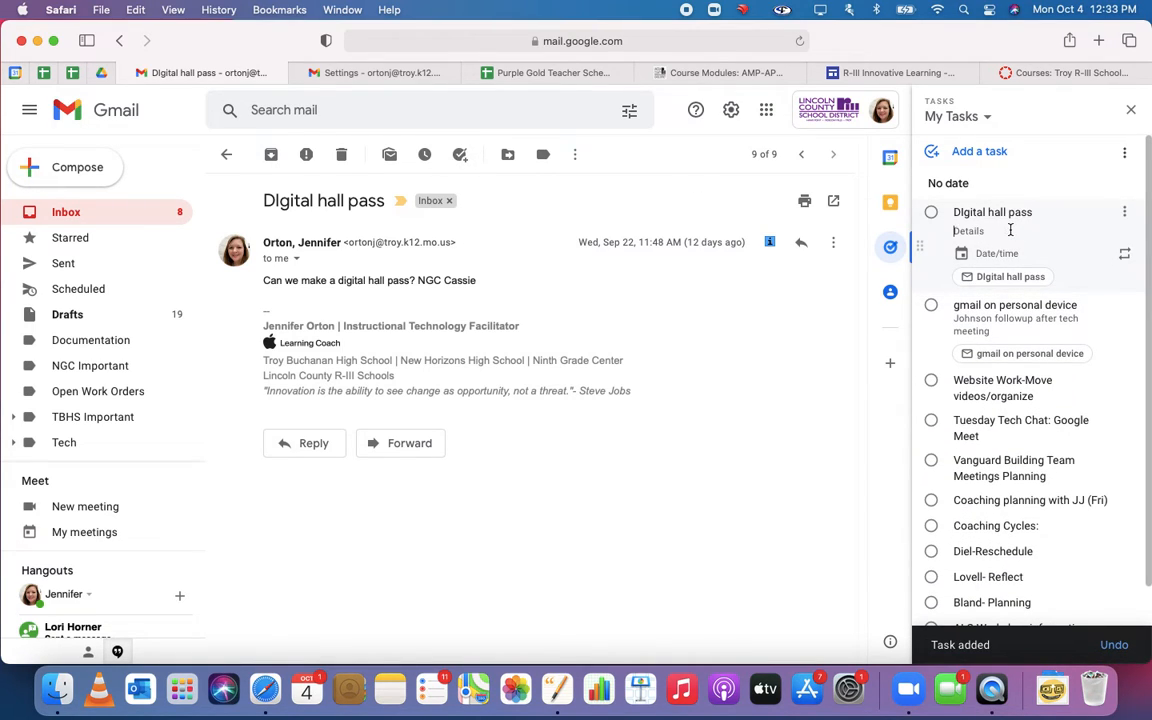
text(Note)
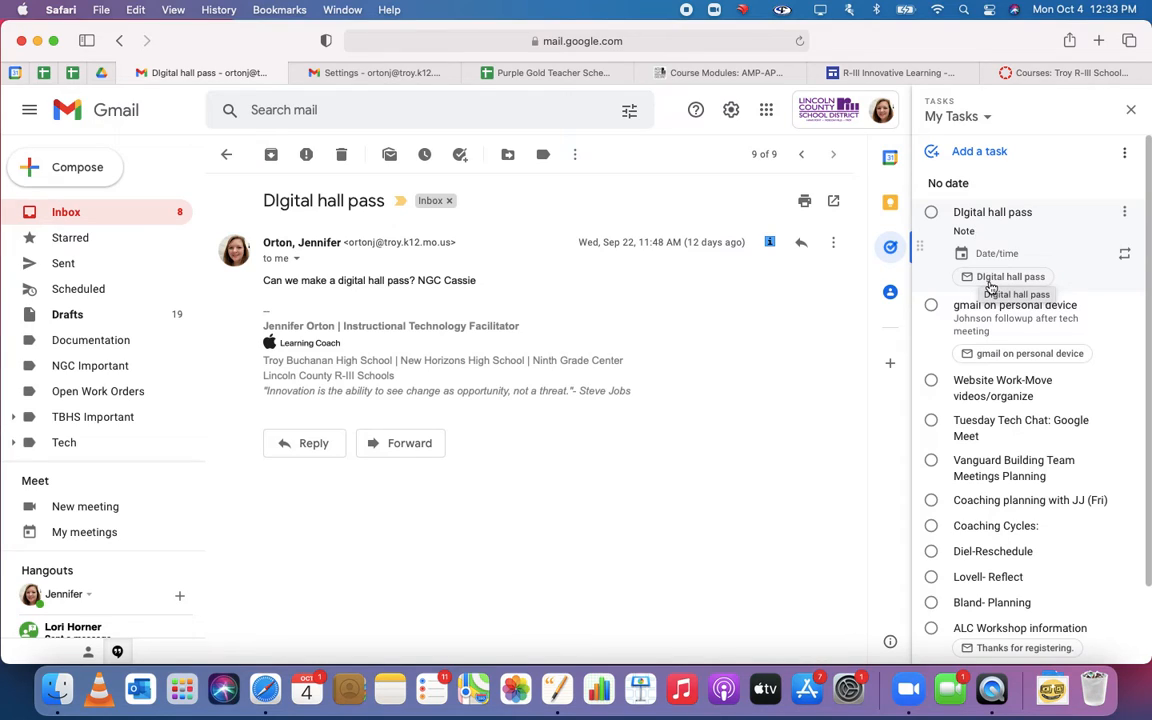
click(991, 284)
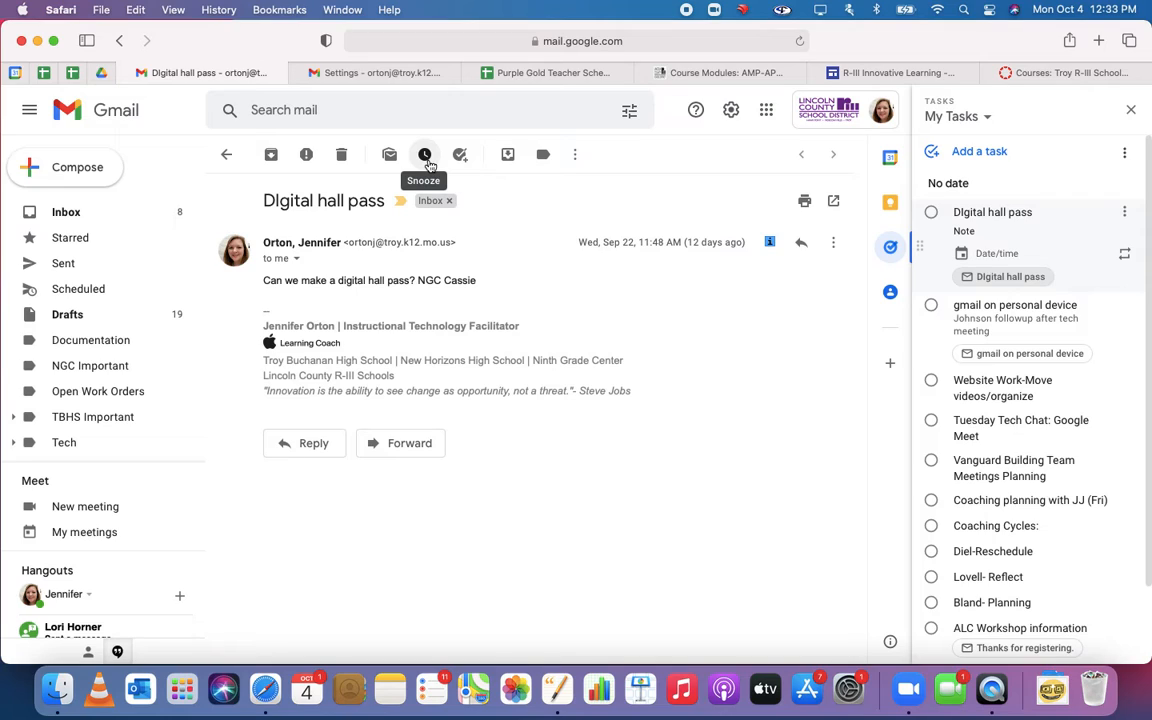
Snooze the "DIgital hall pass" email until later today, Mon, 6:00 PM, and go back to the inbox
click(426, 160)
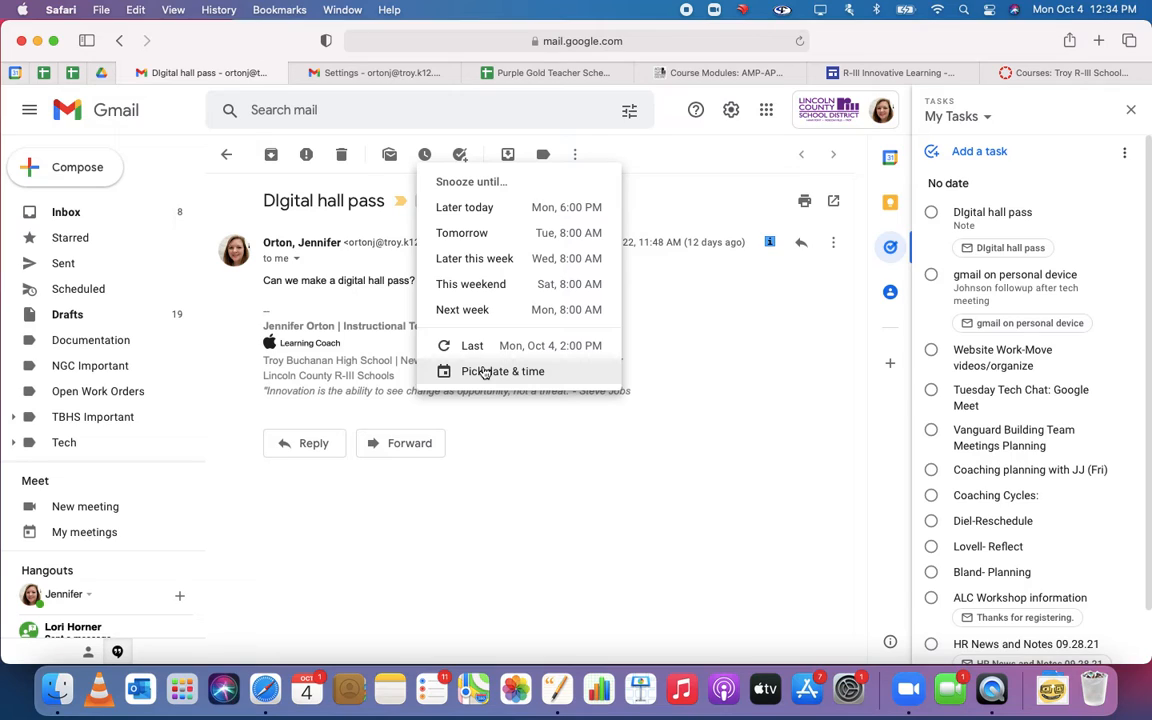
click(492, 207)
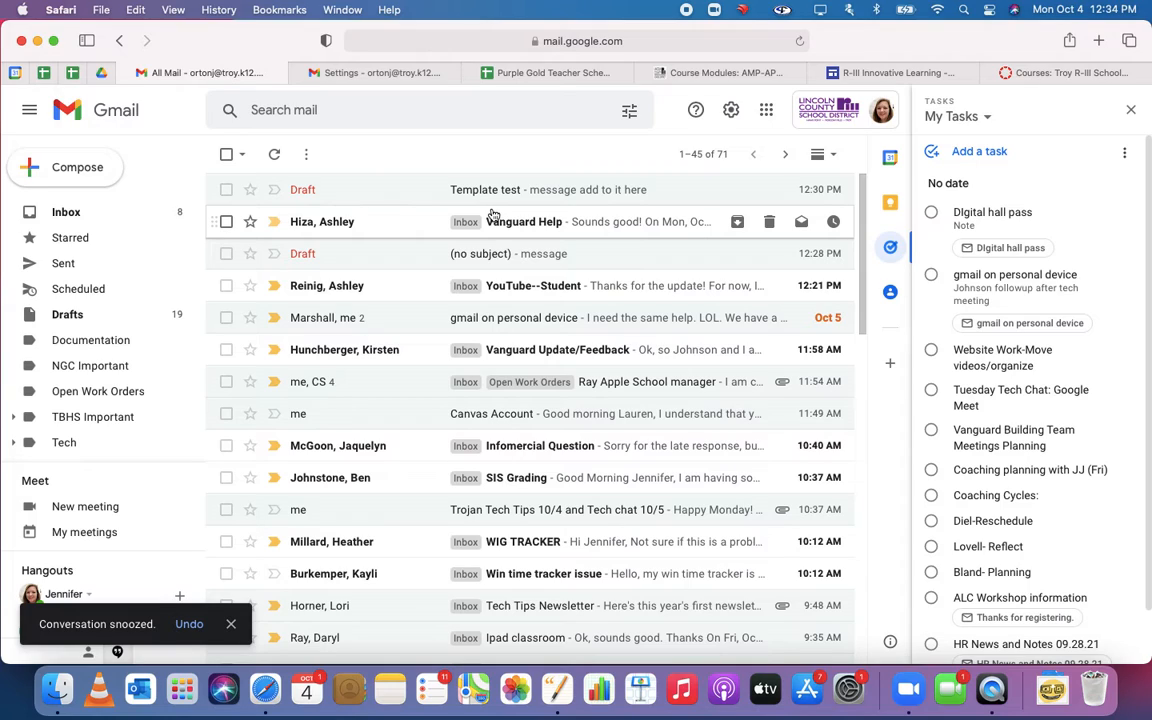
click(95, 222)
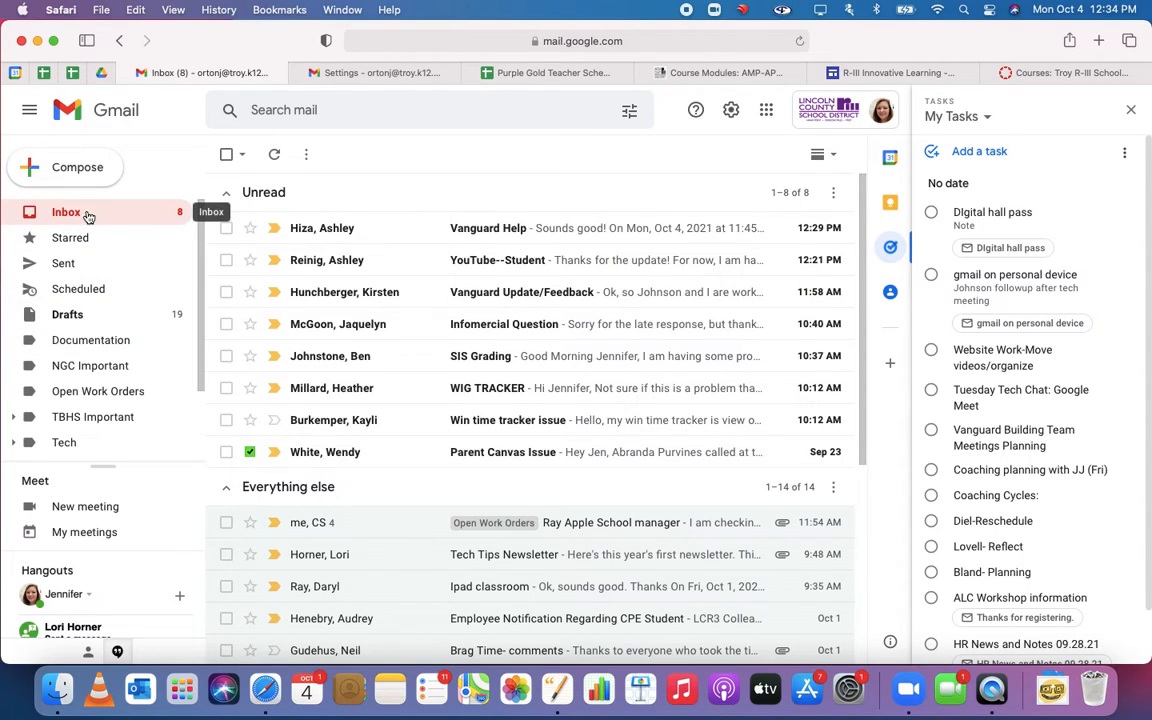
View the list of snoozed emails and return to the inbox
scroll(90, 316, down, 2)
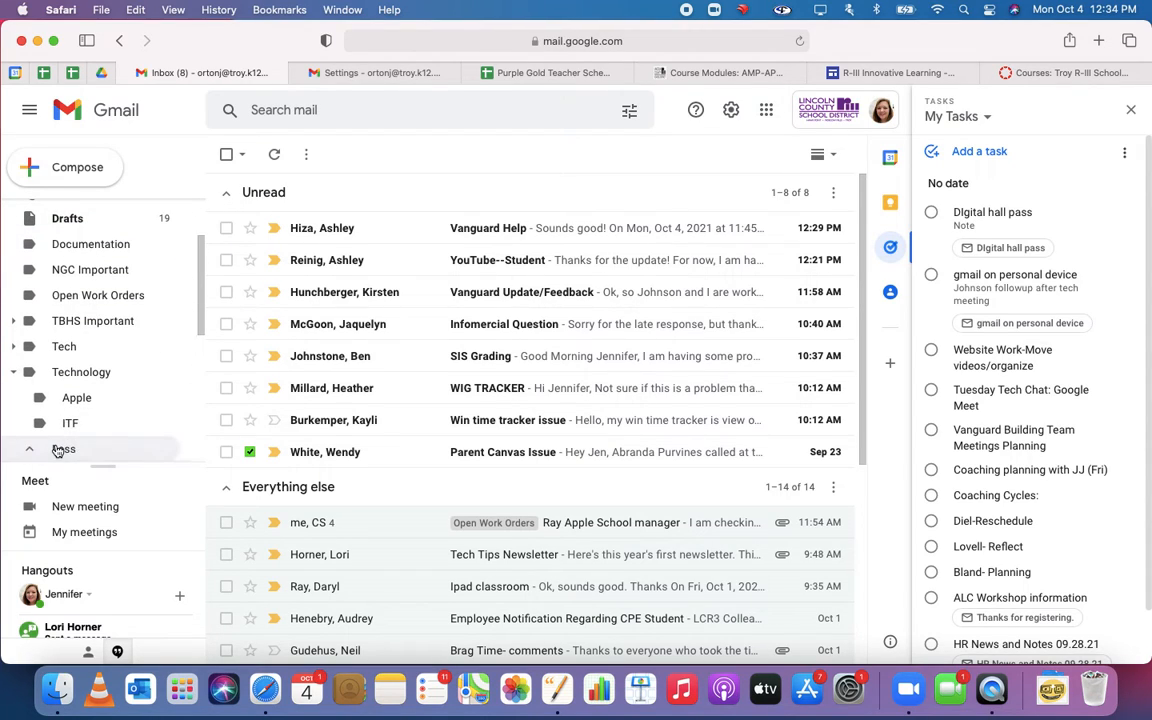
click(58, 451)
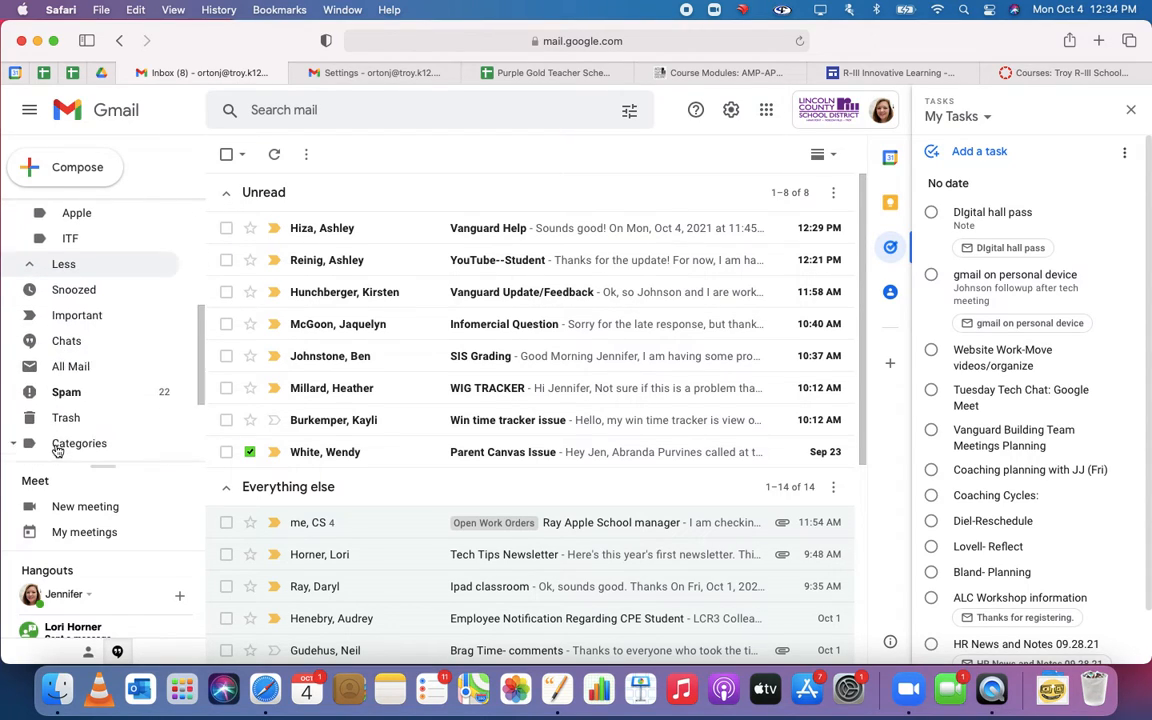
click(71, 281)
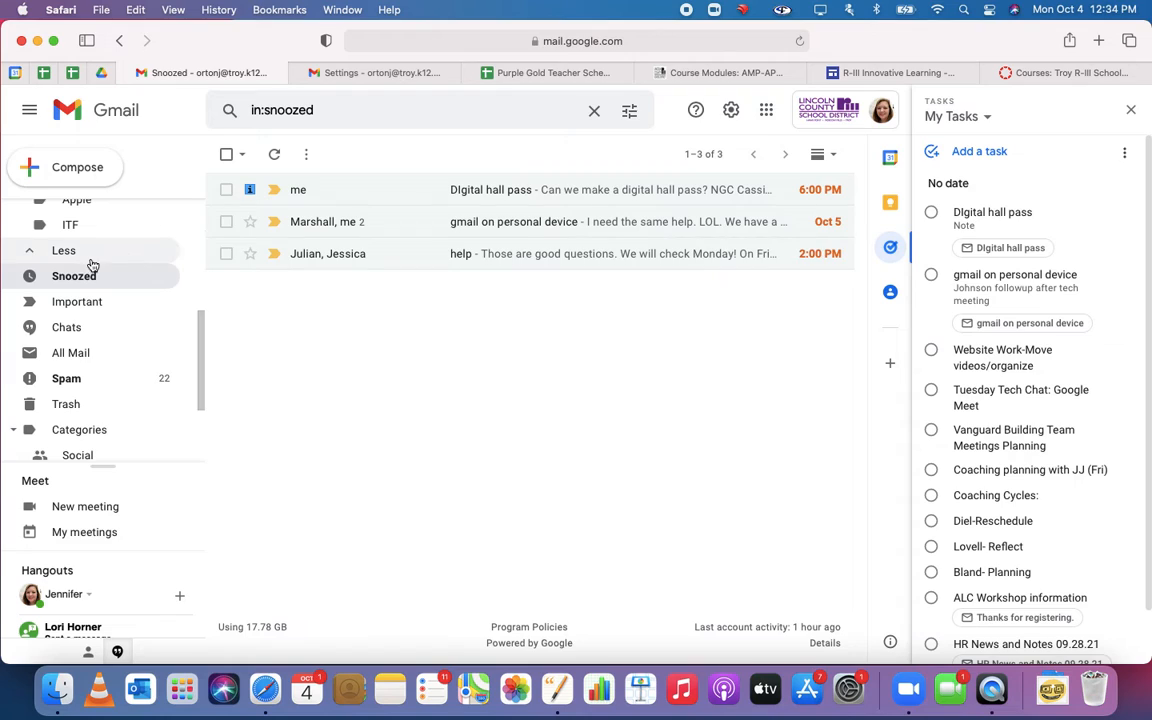
scroll(90, 257, up, 5)
click(74, 213)
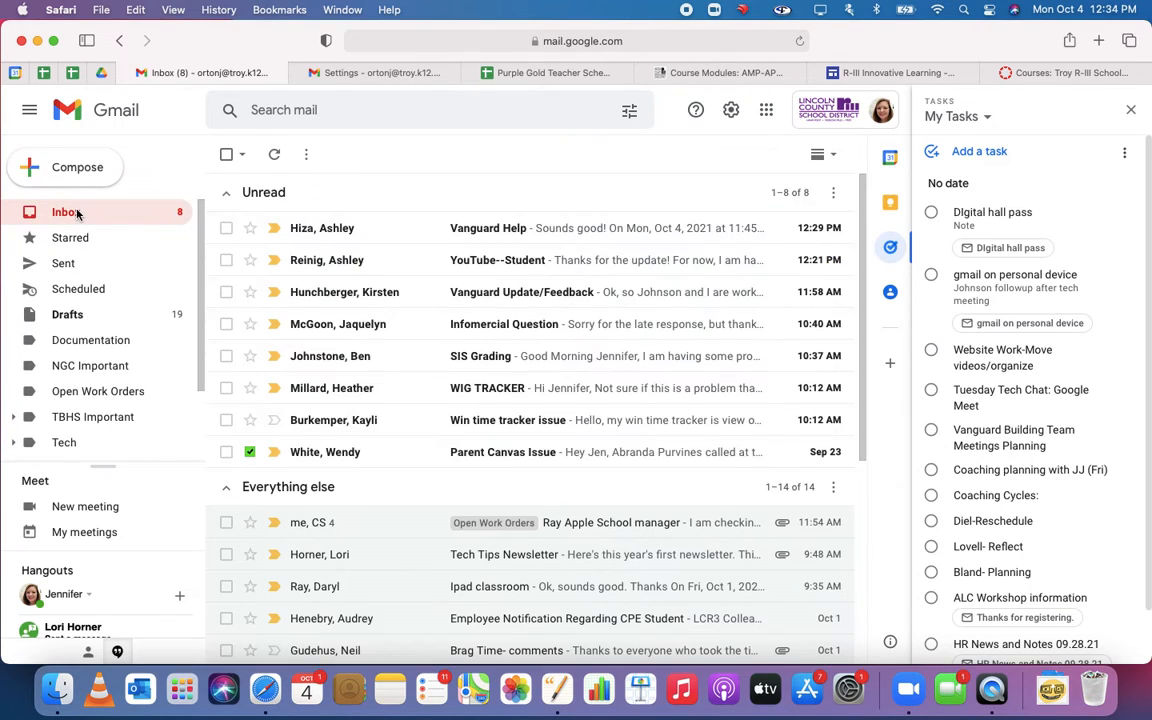